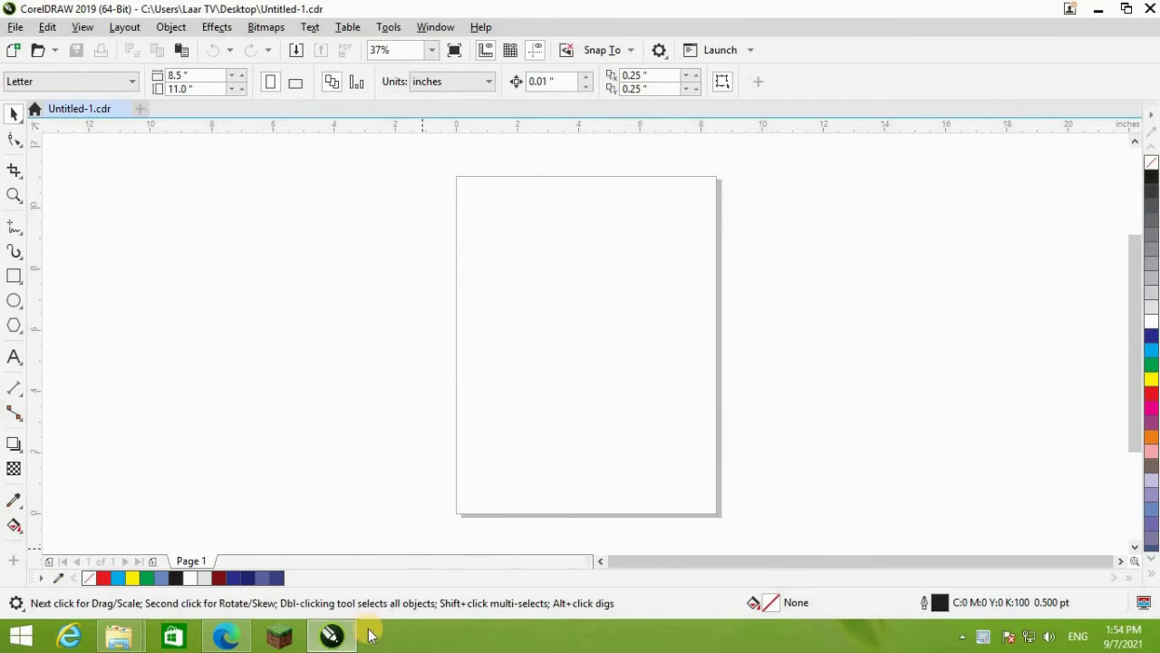
# - Set the document's drawing units to pixels
pyautogui.click(333, 637)
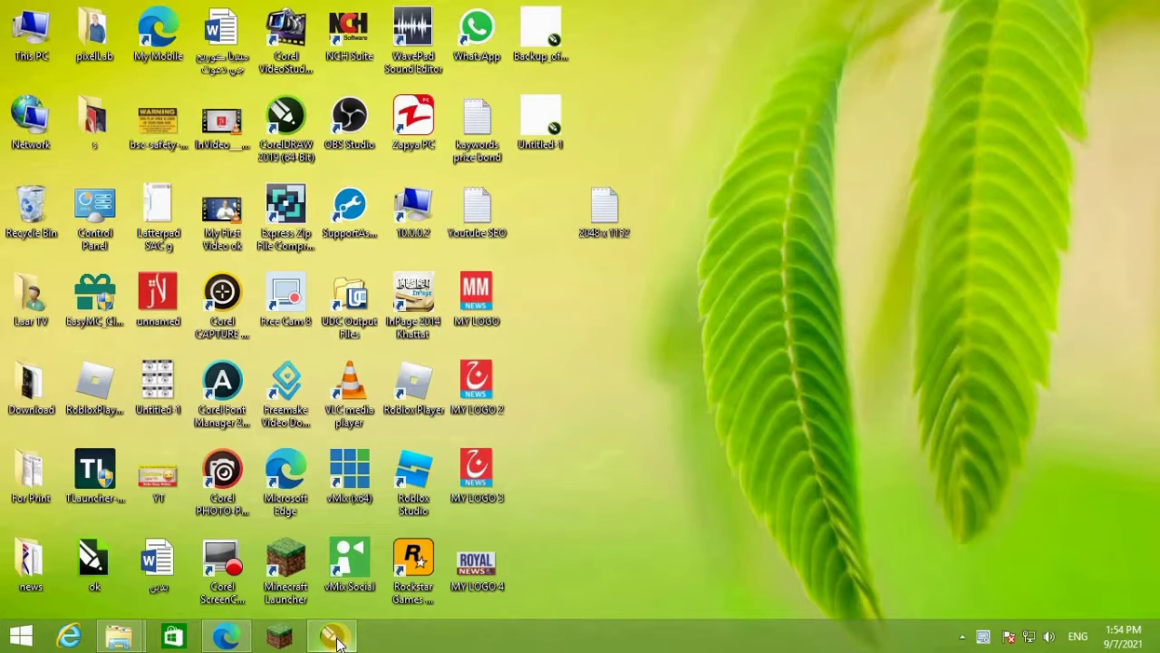
pyautogui.click(335, 639)
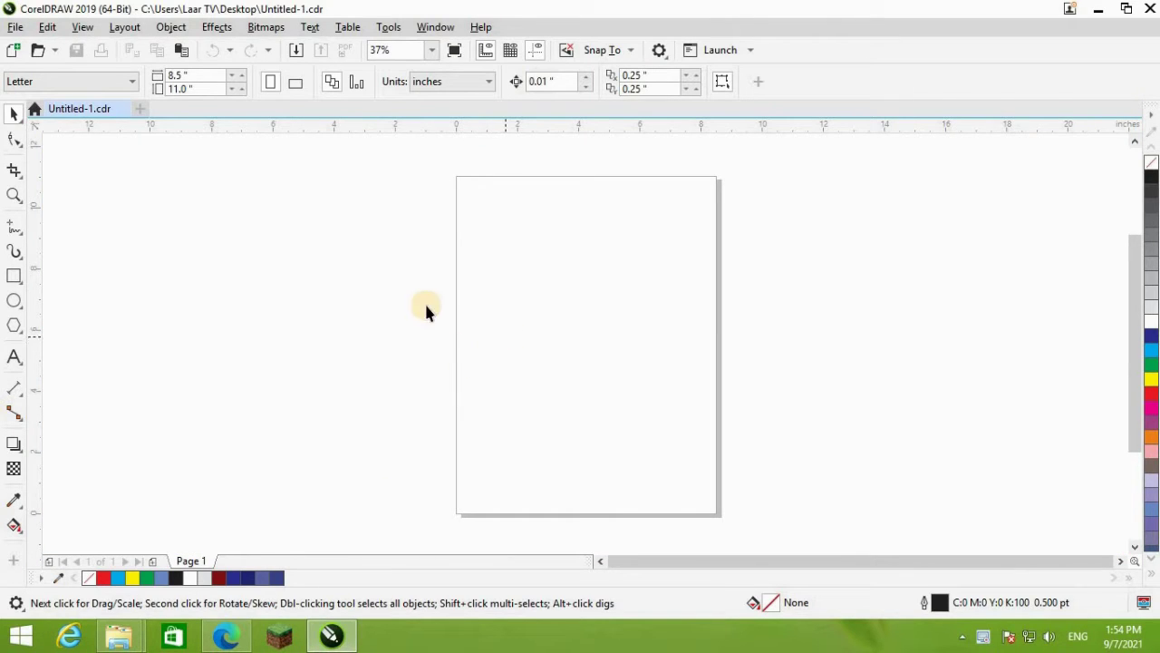
pyautogui.click(484, 81)
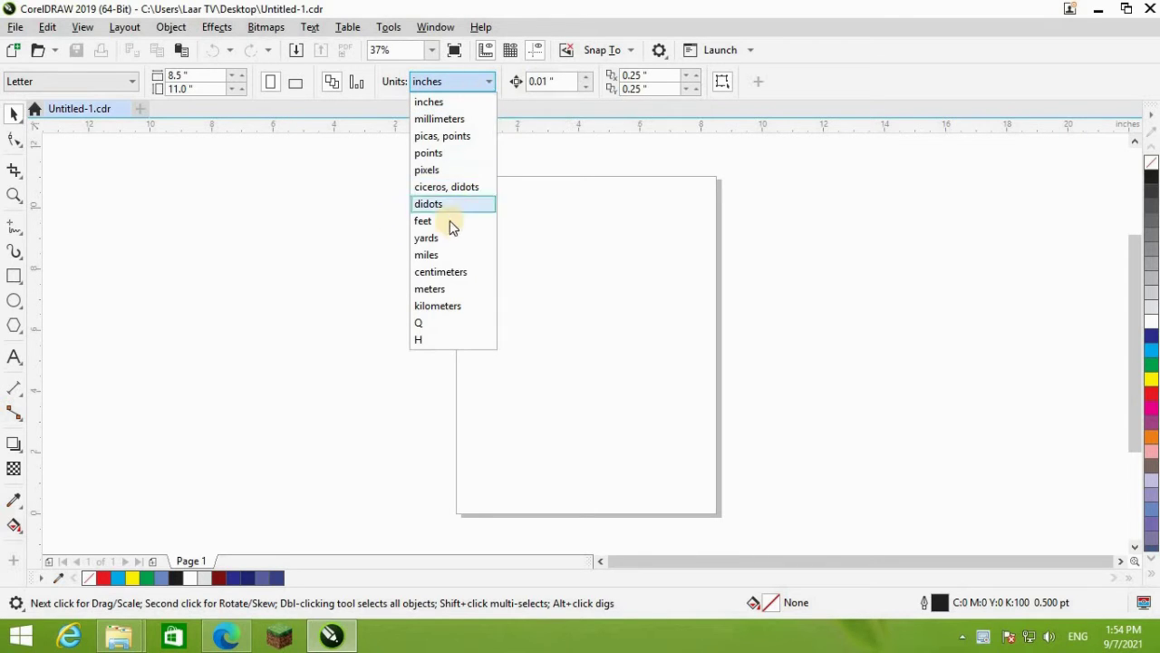
pyautogui.click(451, 171)
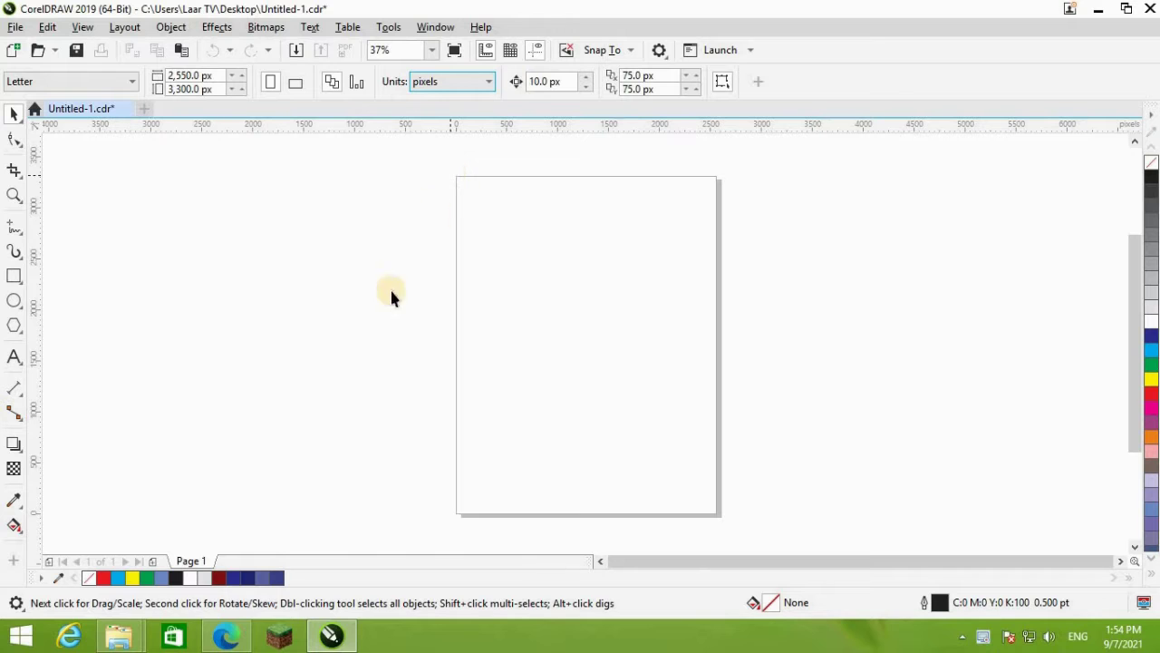
# - Set the page width to 2048 px
pyautogui.click(333, 638)
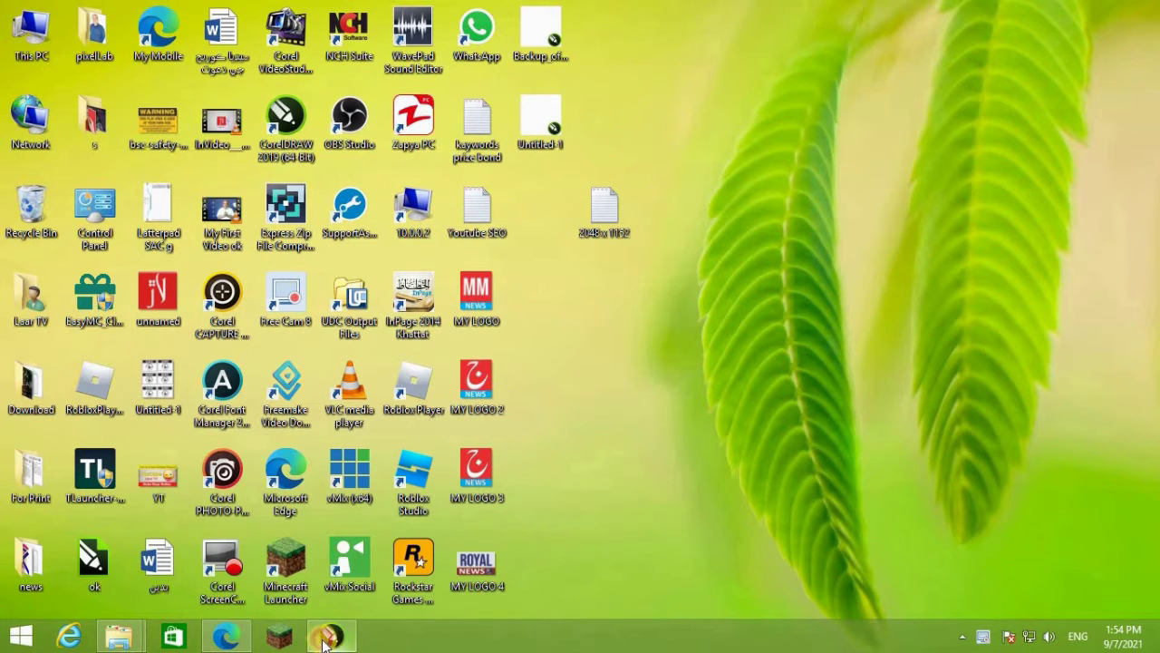
pyautogui.click(327, 637)
pyautogui.click(193, 74)
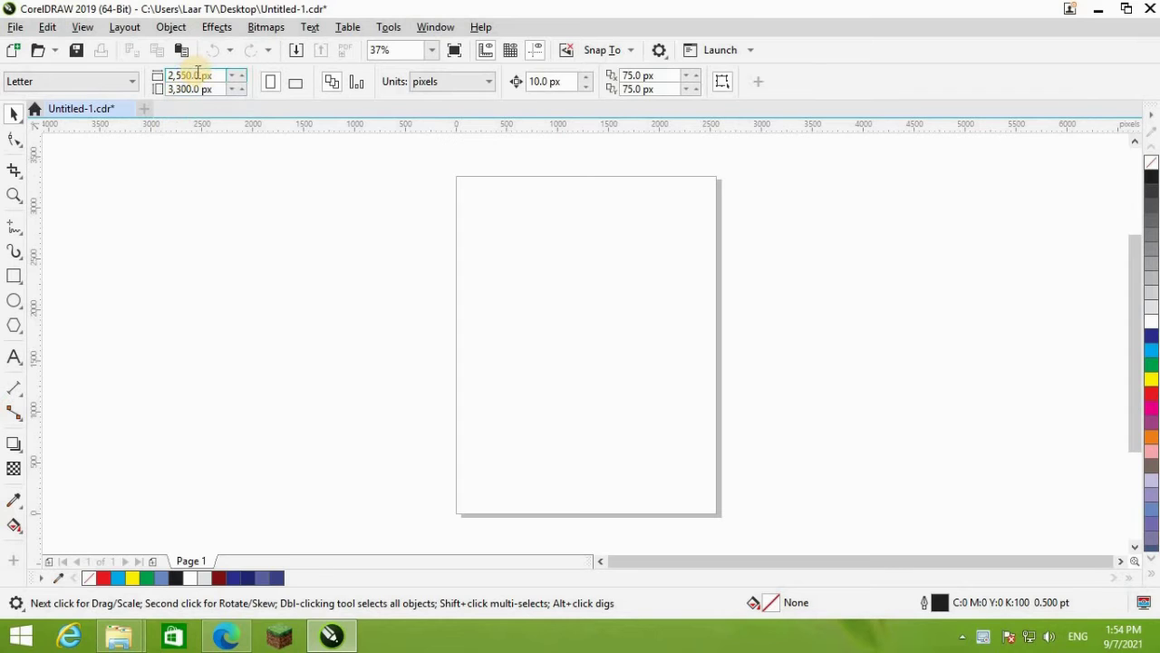
pyautogui.moveTo(197, 74); pyautogui.dragTo(175, 73)
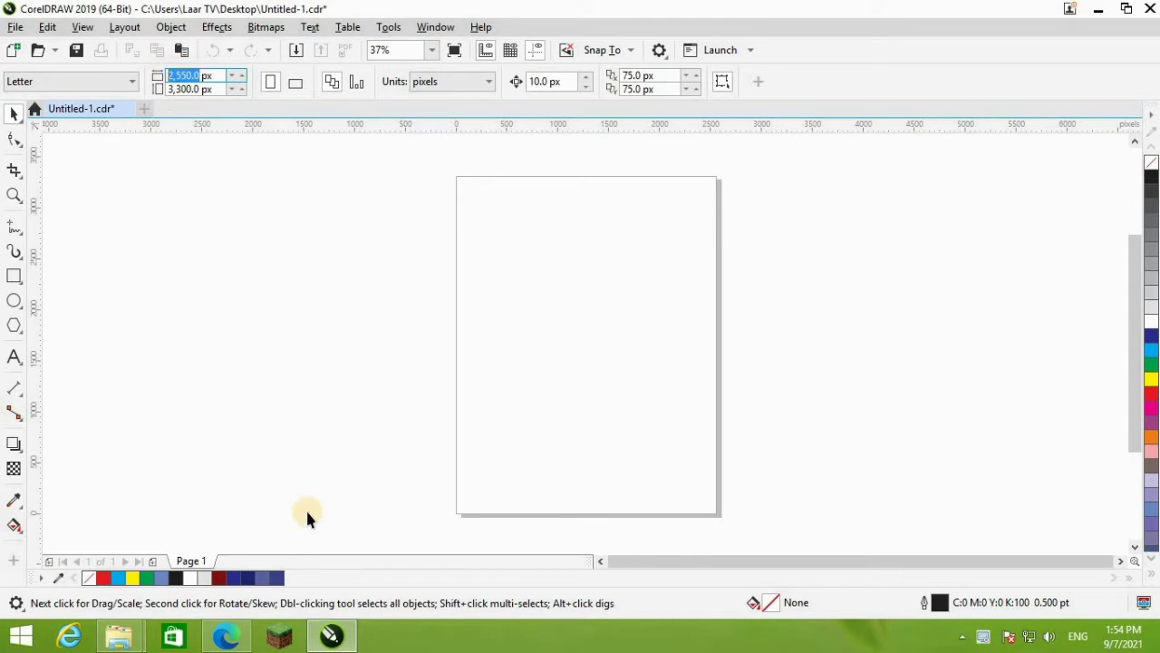
pyautogui.click(331, 635)
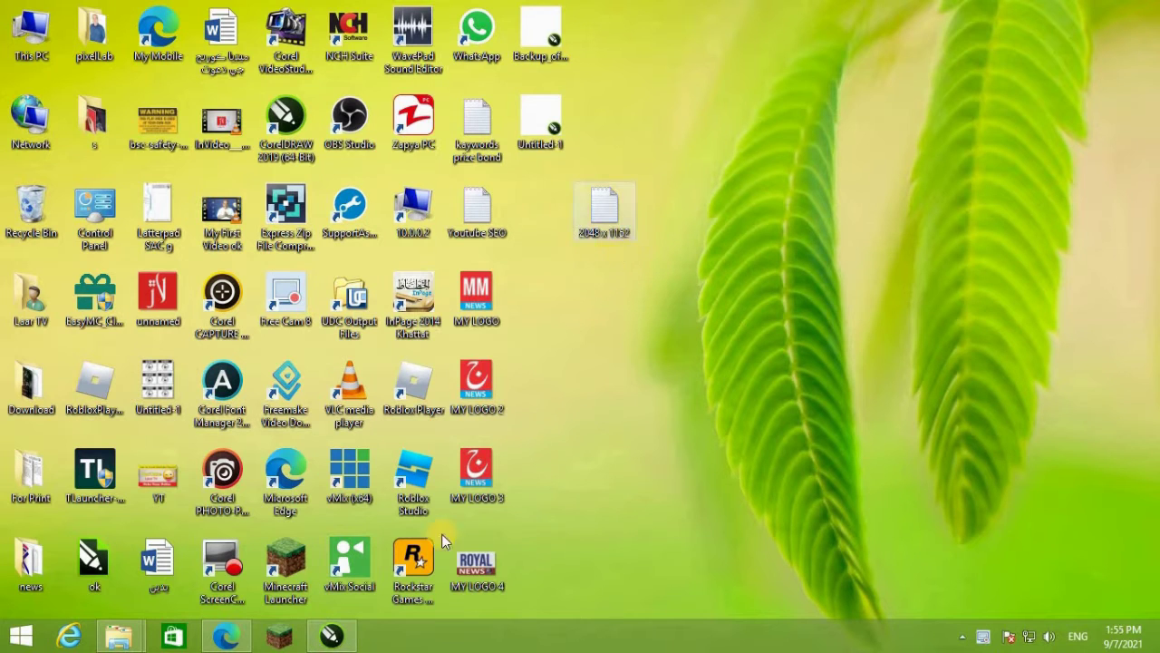
pyautogui.click(332, 635)
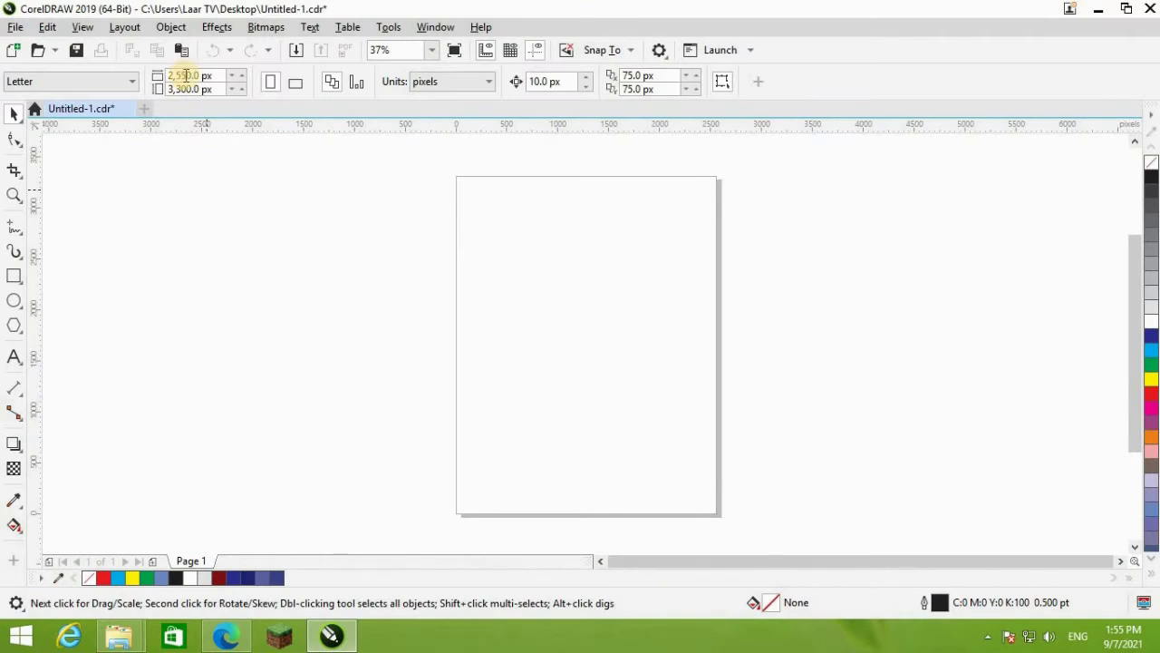
pyautogui.moveTo(185, 76); pyautogui.dragTo(159, 73)
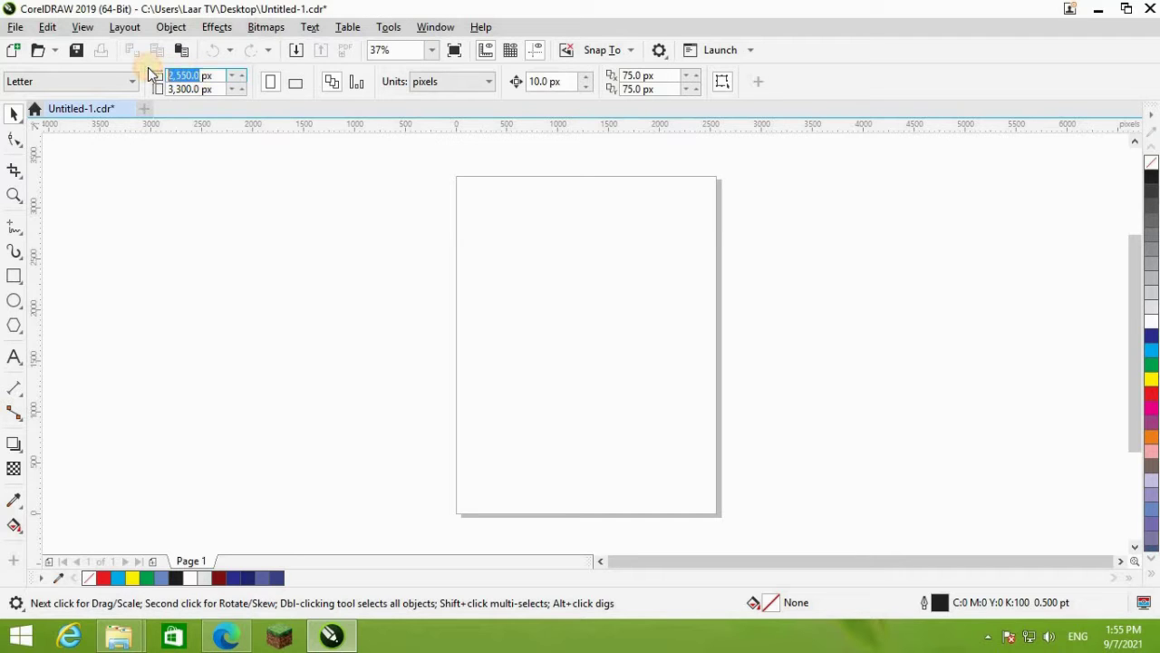
pyautogui.write('2,0')
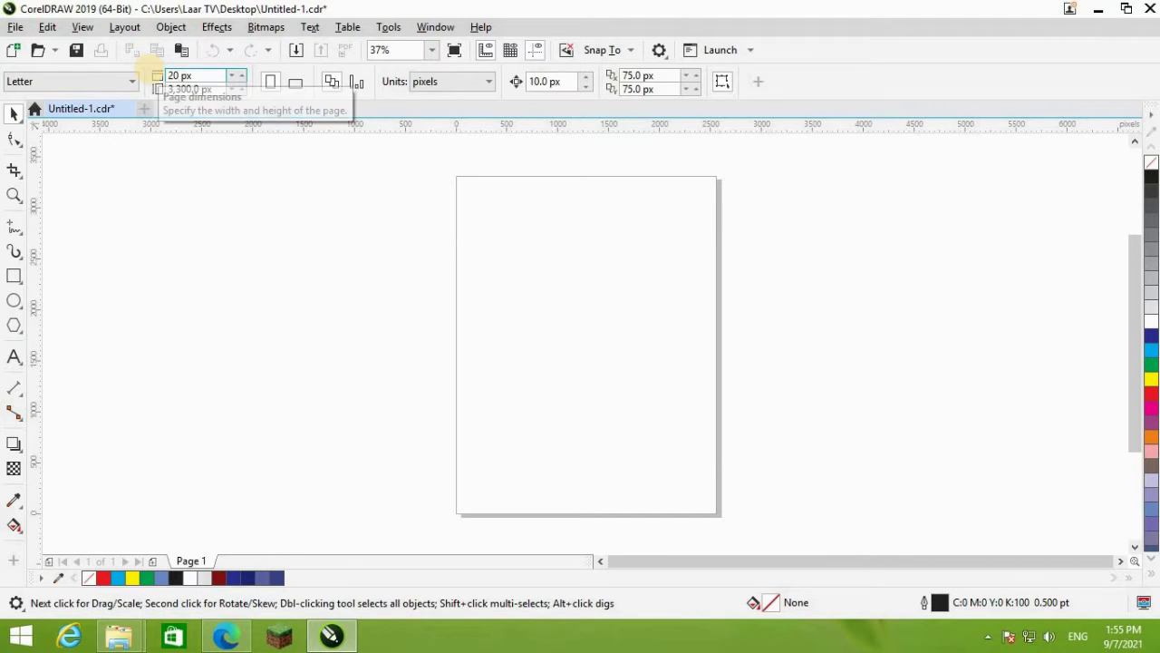
pyautogui.write('48')
pyautogui.press('Return')
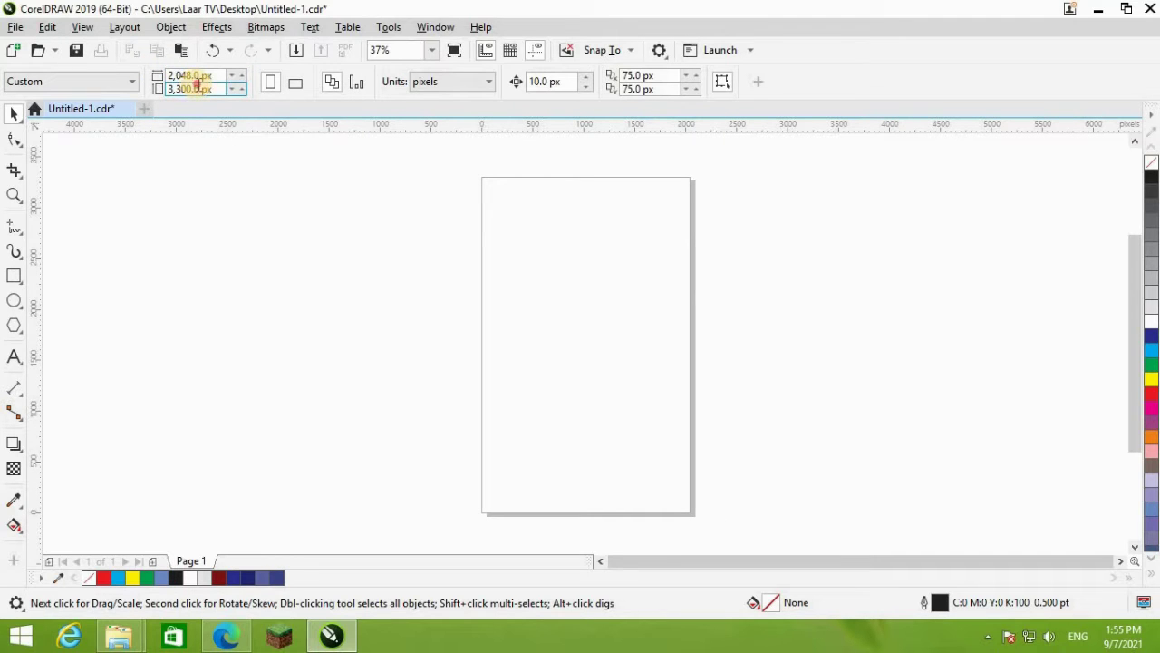
# - Set the page height to 1152 px
pyautogui.click(195, 83)
pyautogui.click(331, 638)
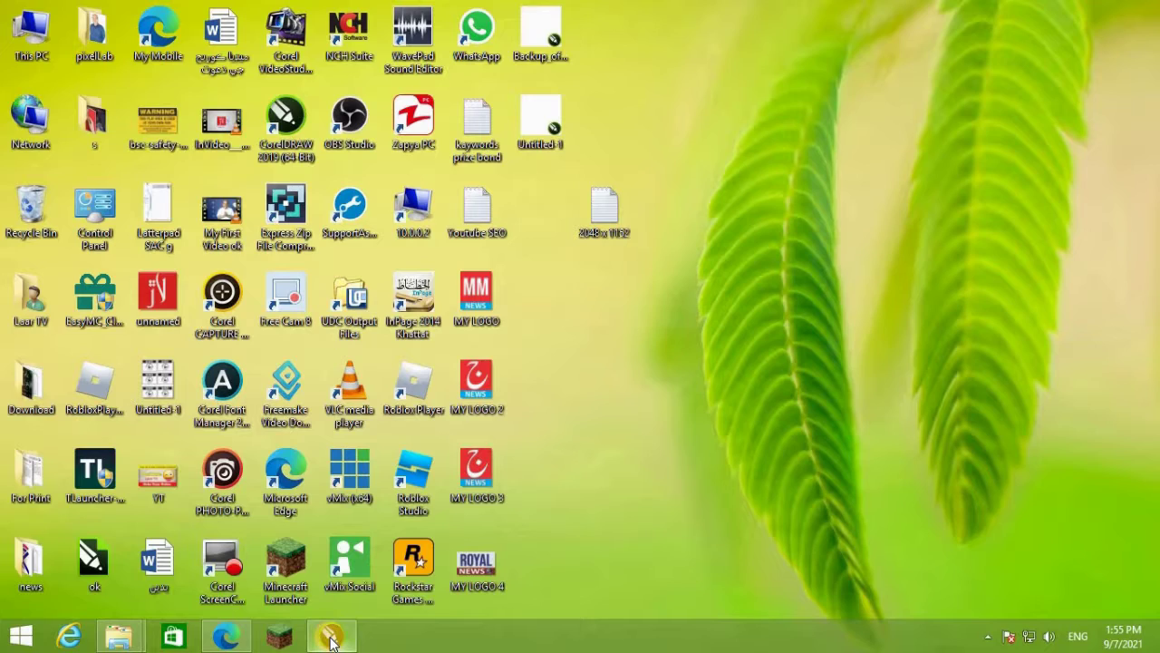
pyautogui.click(331, 638)
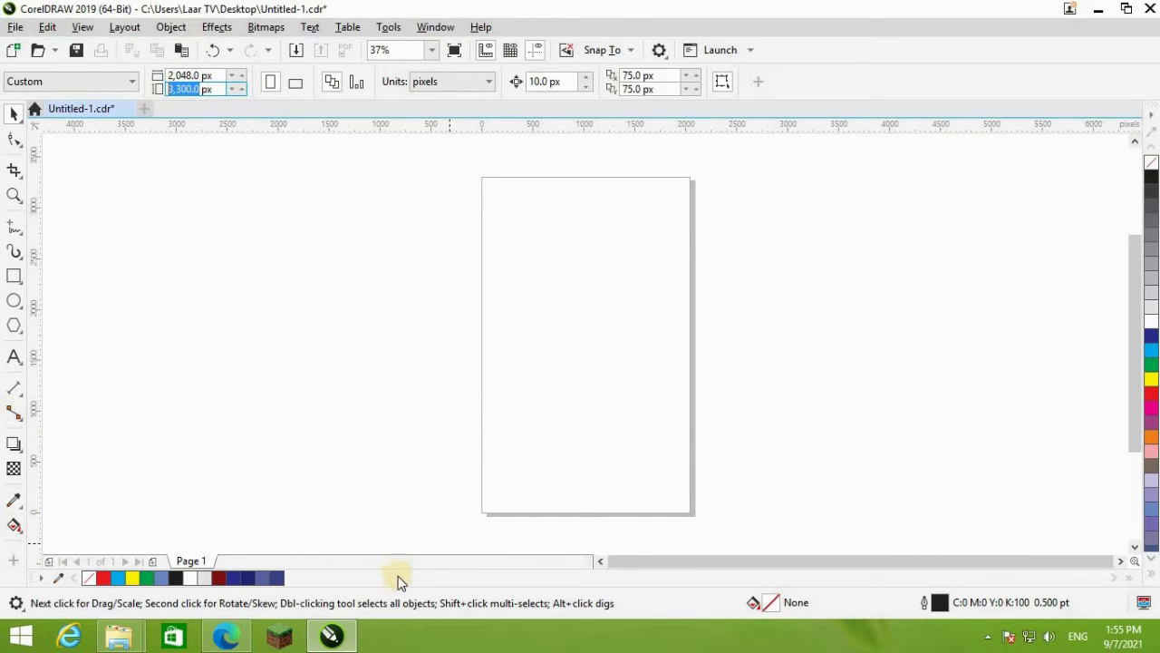
pyautogui.click(342, 640)
pyautogui.click(335, 639)
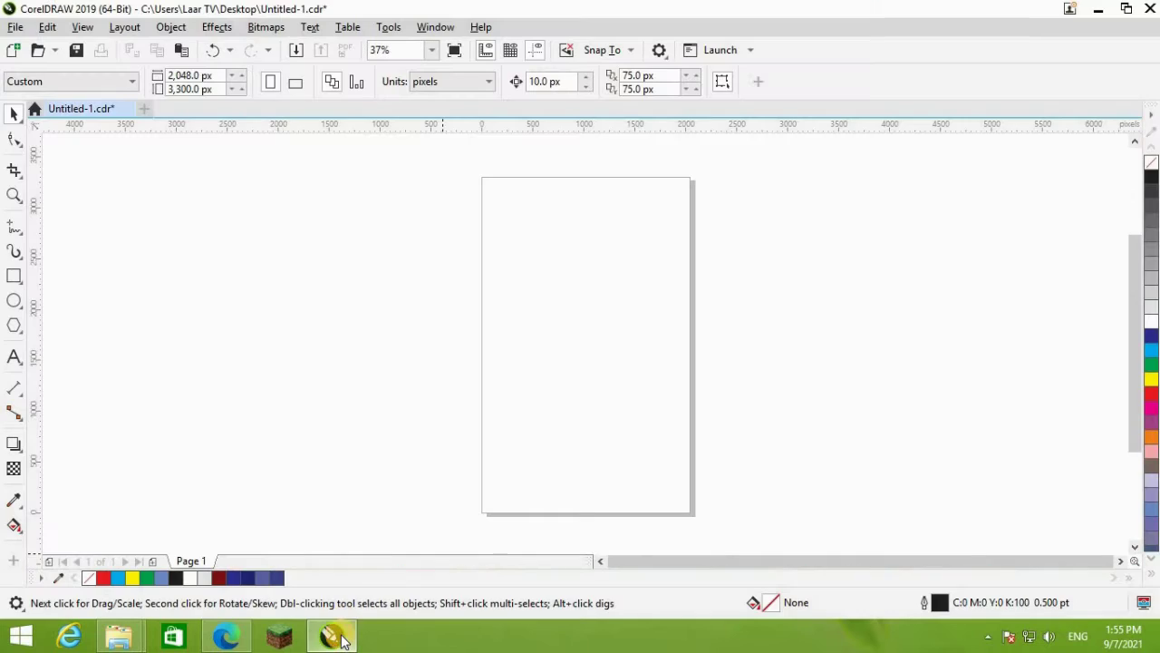
pyautogui.moveTo(200, 93); pyautogui.dragTo(162, 88)
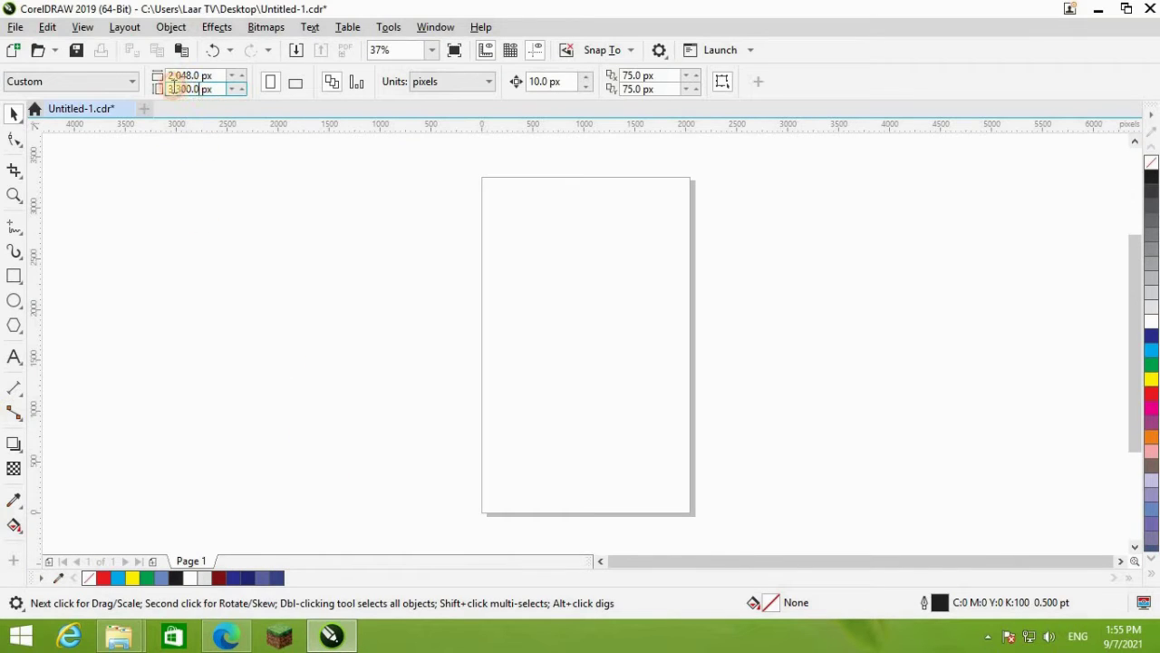
pyautogui.write('115')
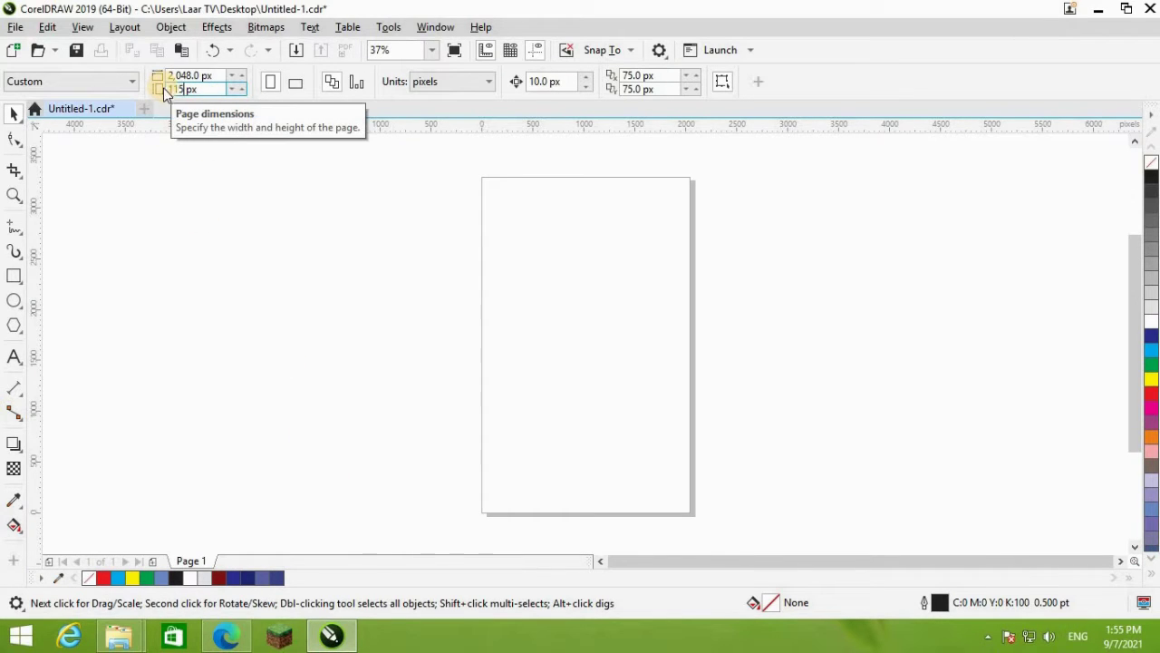
pyautogui.write('2')
pyautogui.press('Return')
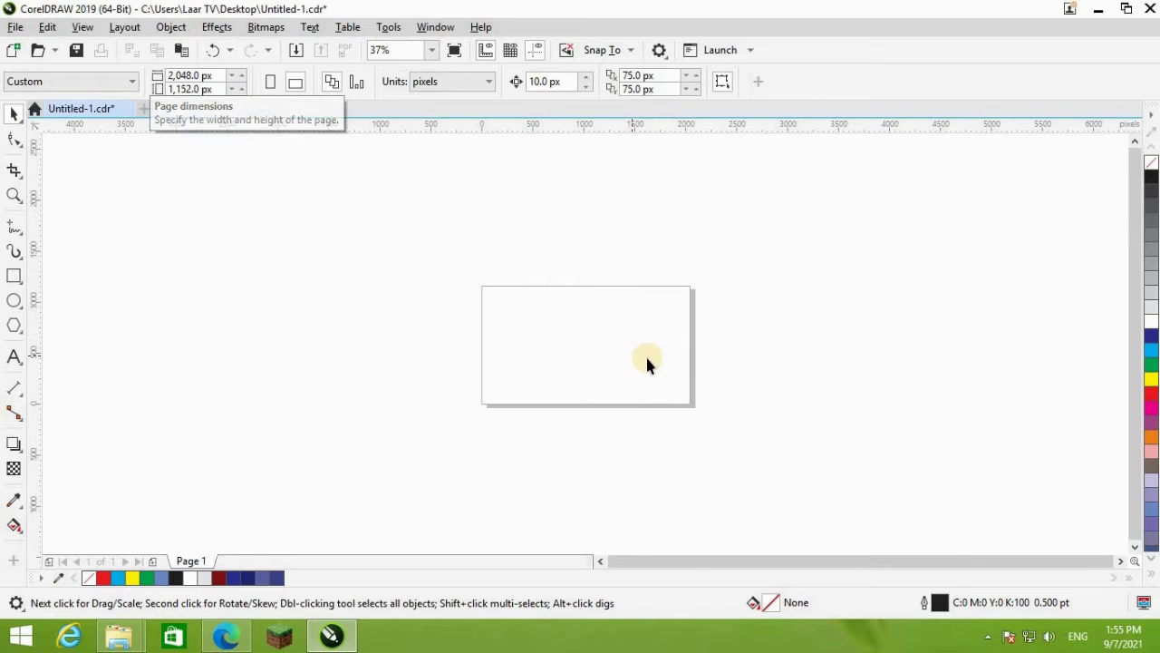
pyautogui.scroll(2, 645, 355)
pyautogui.scroll(-1, 609, 334)
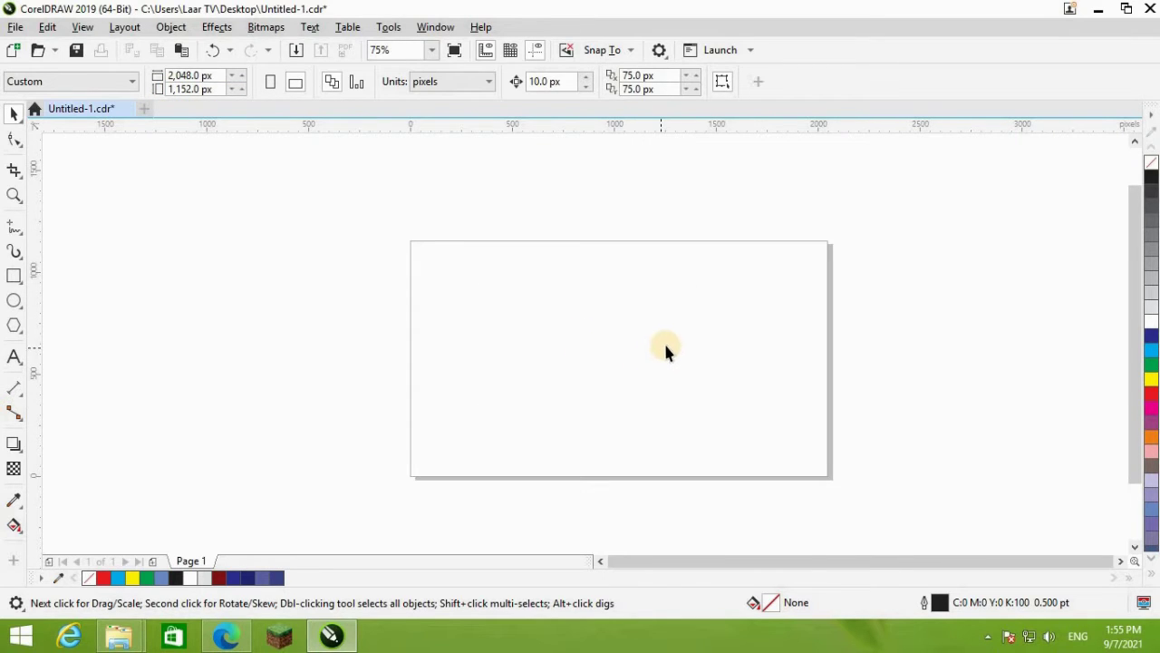
pyautogui.scroll(1, 665, 349)
pyautogui.scroll(-1, 667, 350)
pyautogui.click(332, 636)
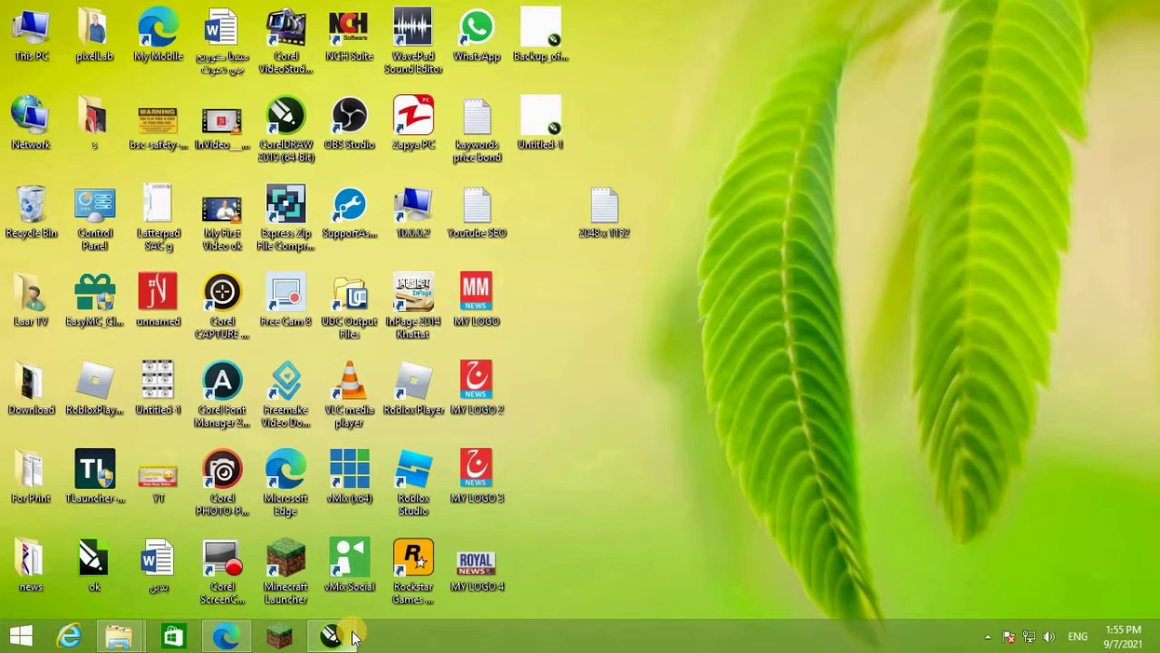
pyautogui.click(352, 638)
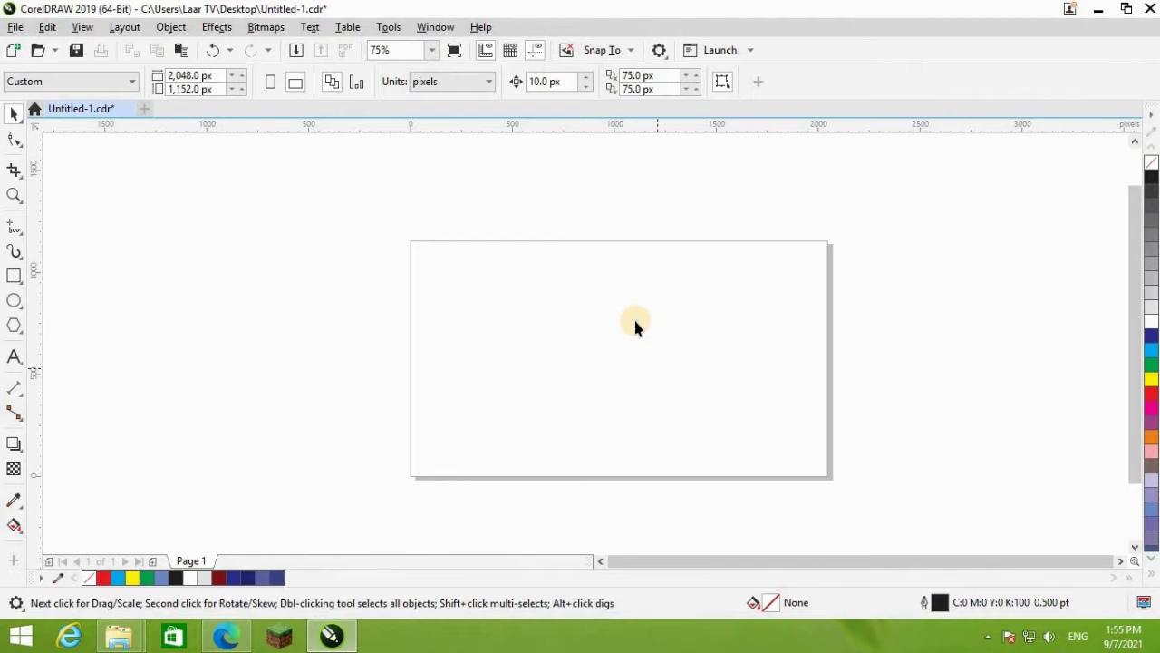
pyautogui.moveTo(665, 335); pyautogui.dragTo(604, 379)
# - Switch to Microsoft Edge and open google.com
pyautogui.click(222, 637)
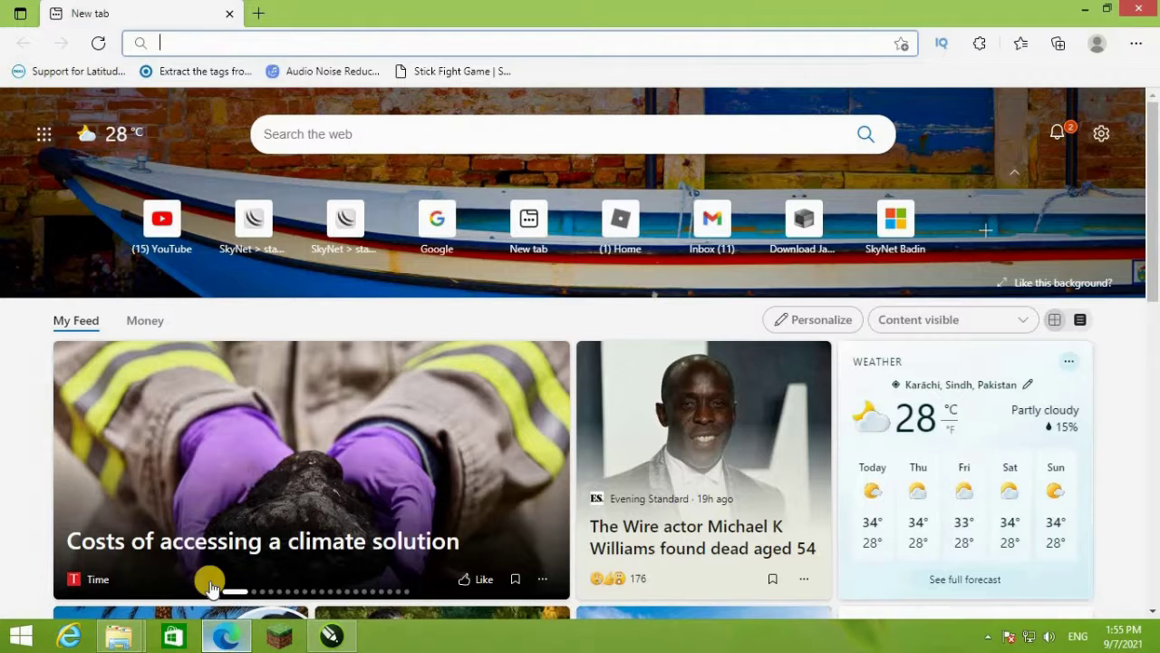
pyautogui.click(228, 39)
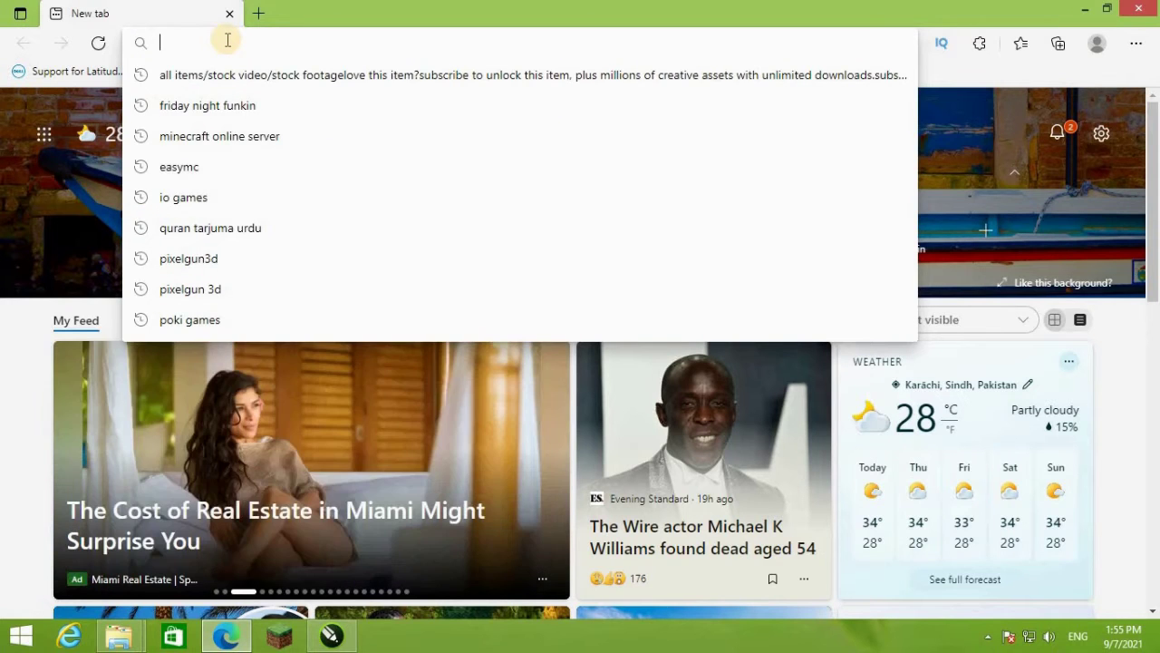
pyautogui.write('GOOgle.com')
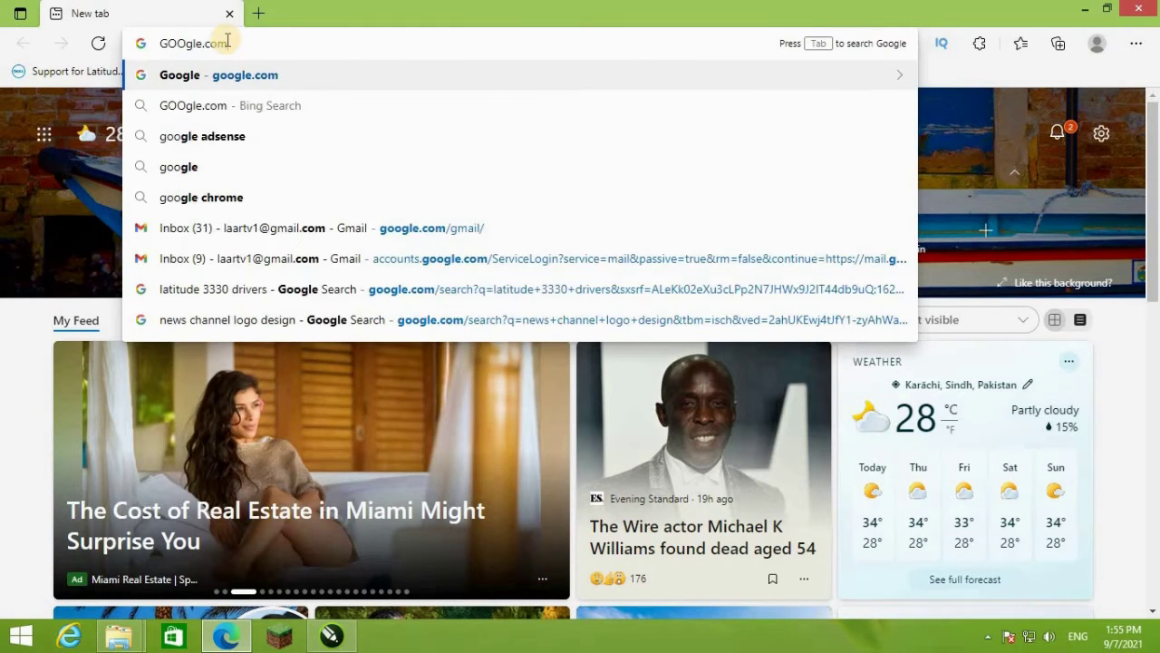
pyautogui.press('Return')
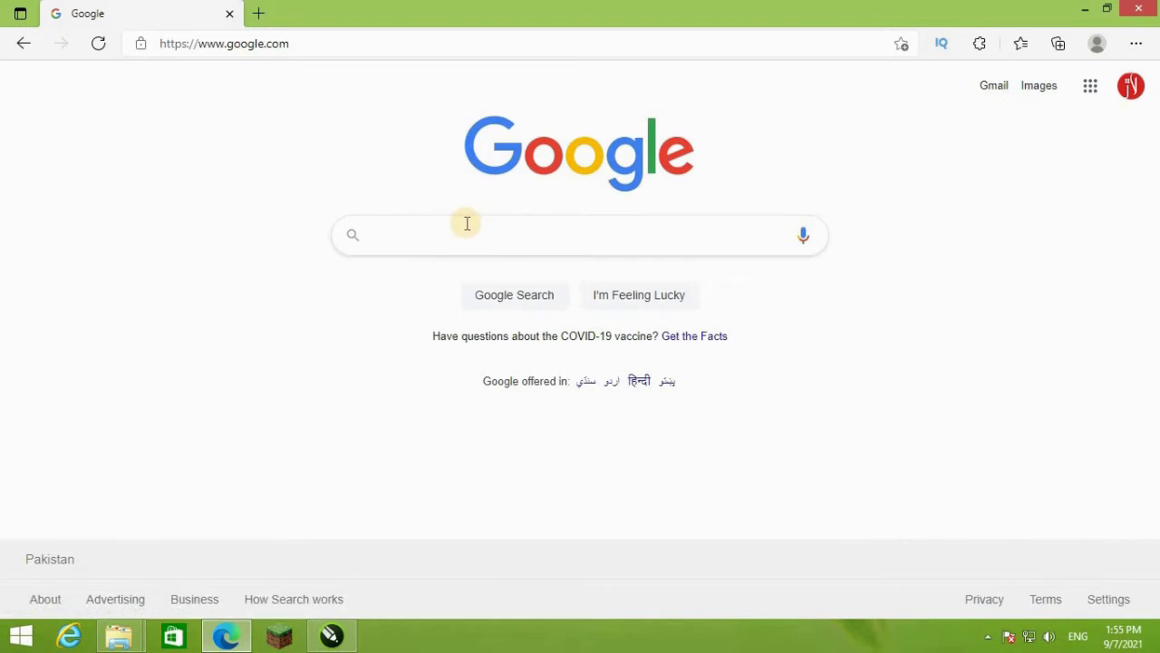
# - Search Google for "youtube channel art background"
pyautogui.write('YOU')
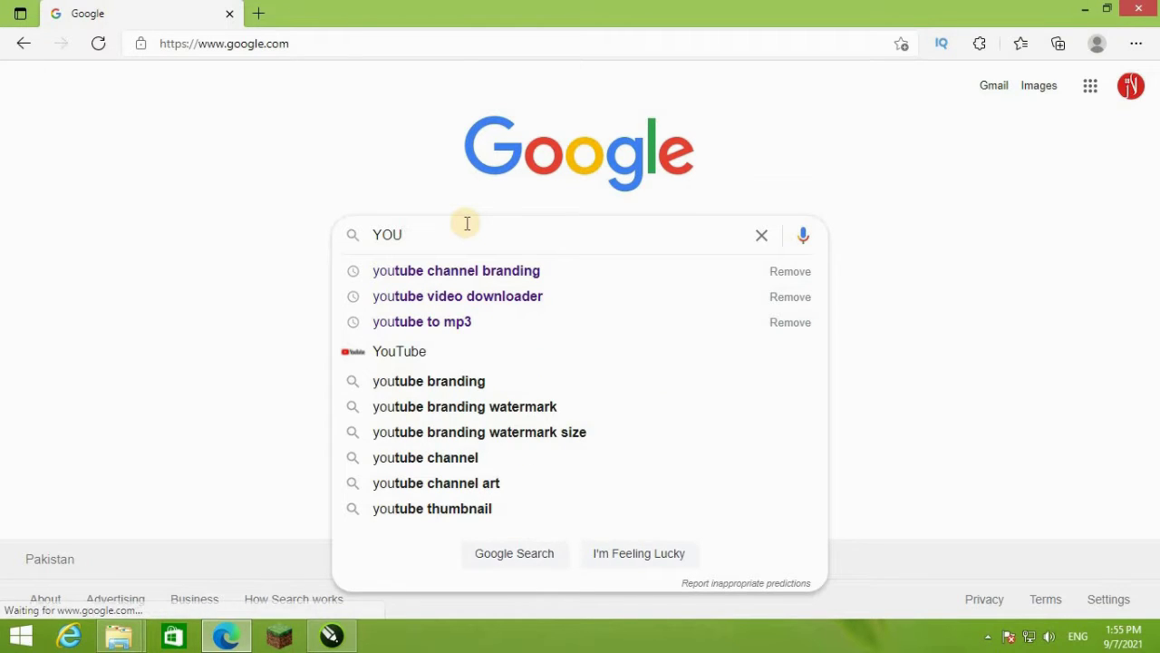
pyautogui.write('TUB')
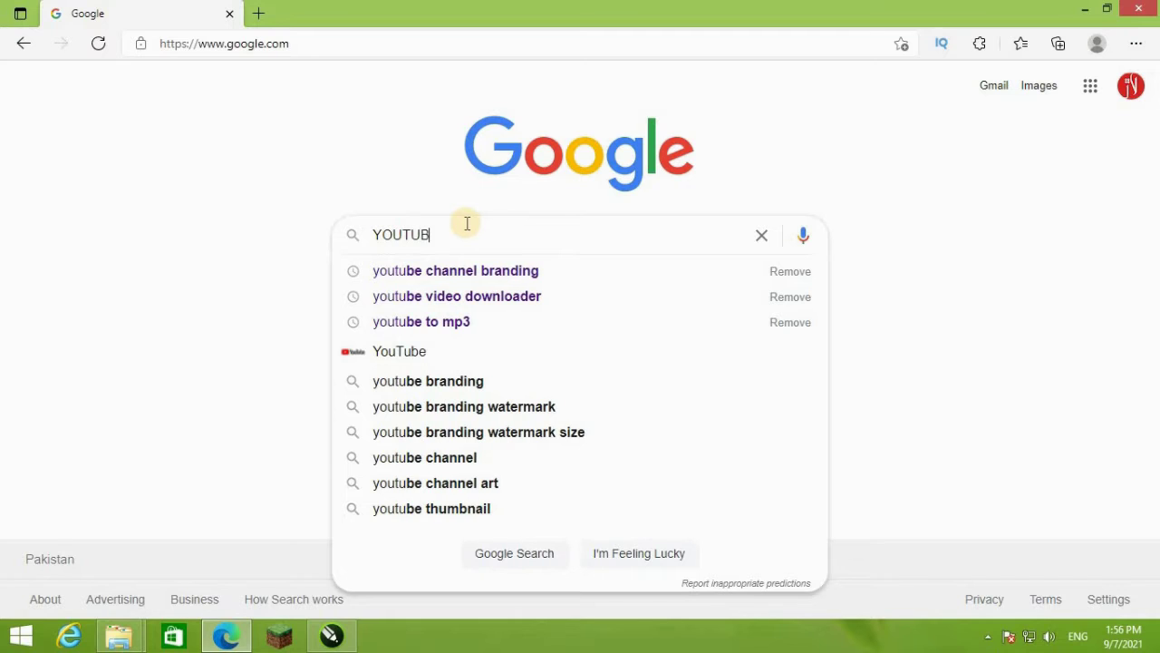
pyautogui.write('E C')
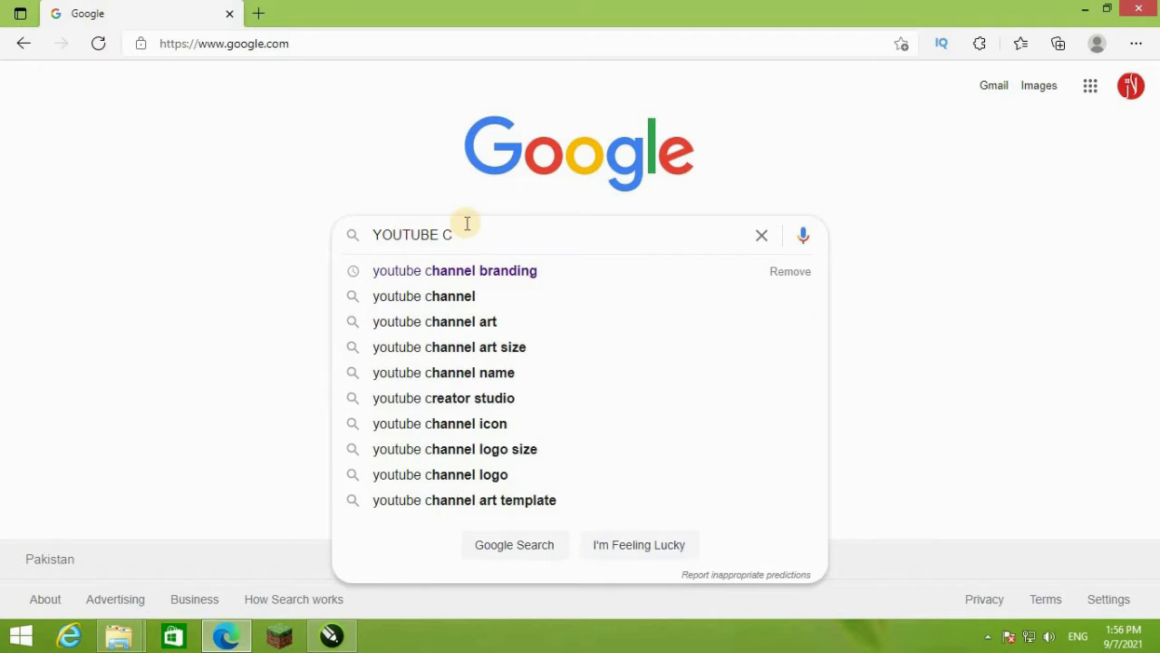
pyautogui.write('H')
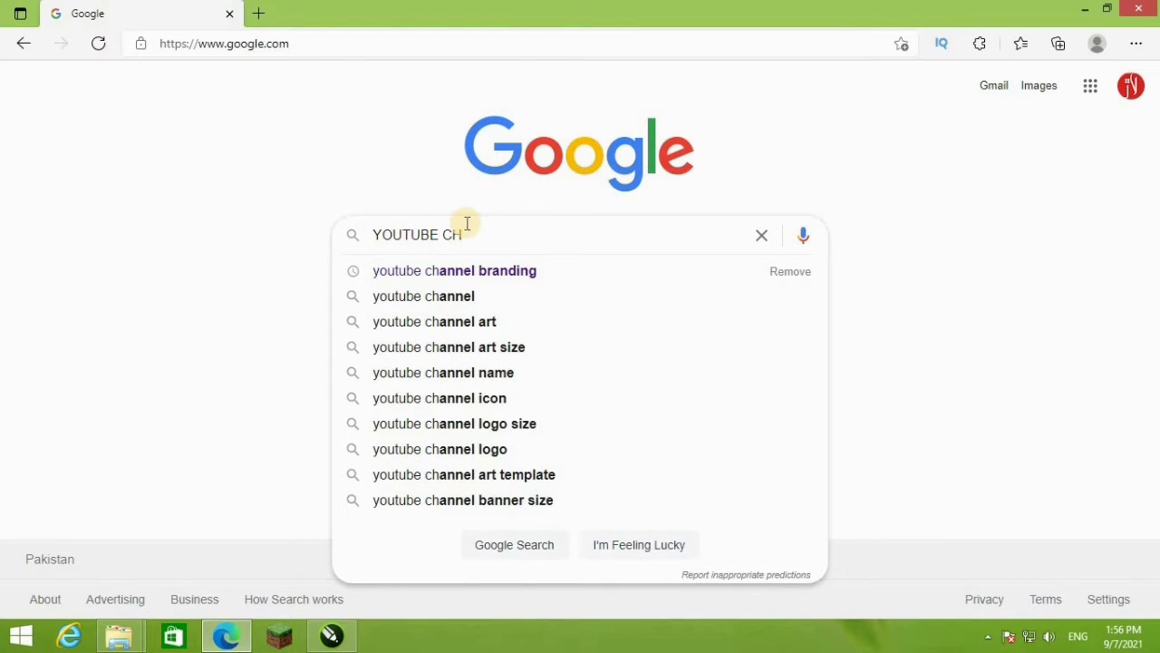
pyautogui.write('AN')
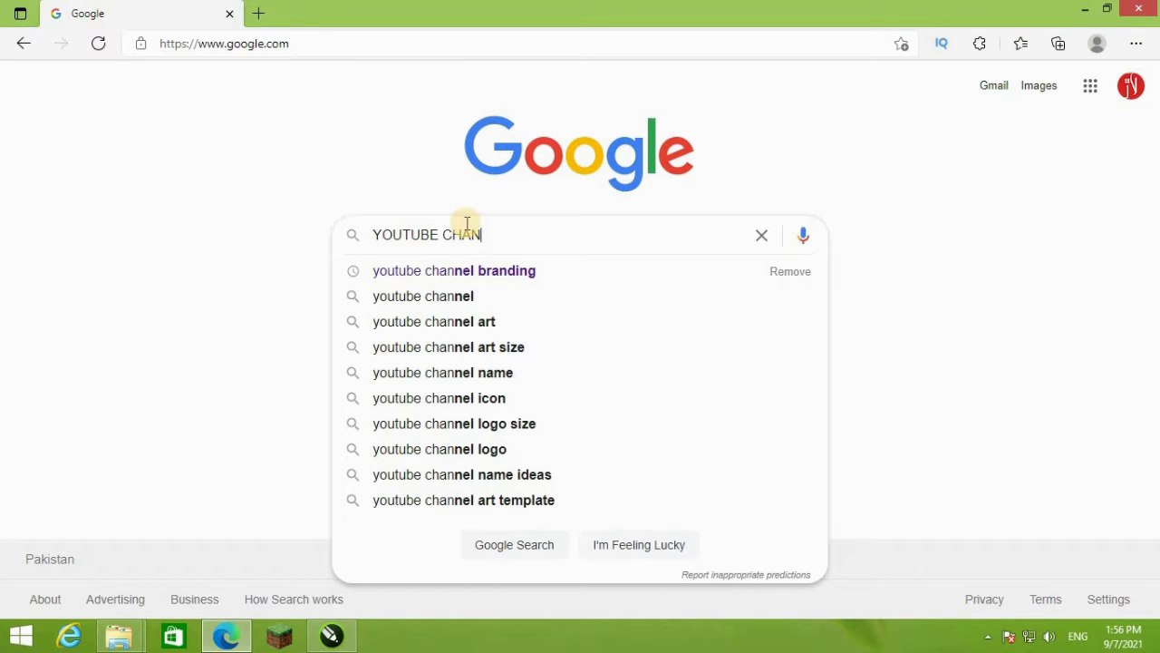
pyautogui.write('NE')
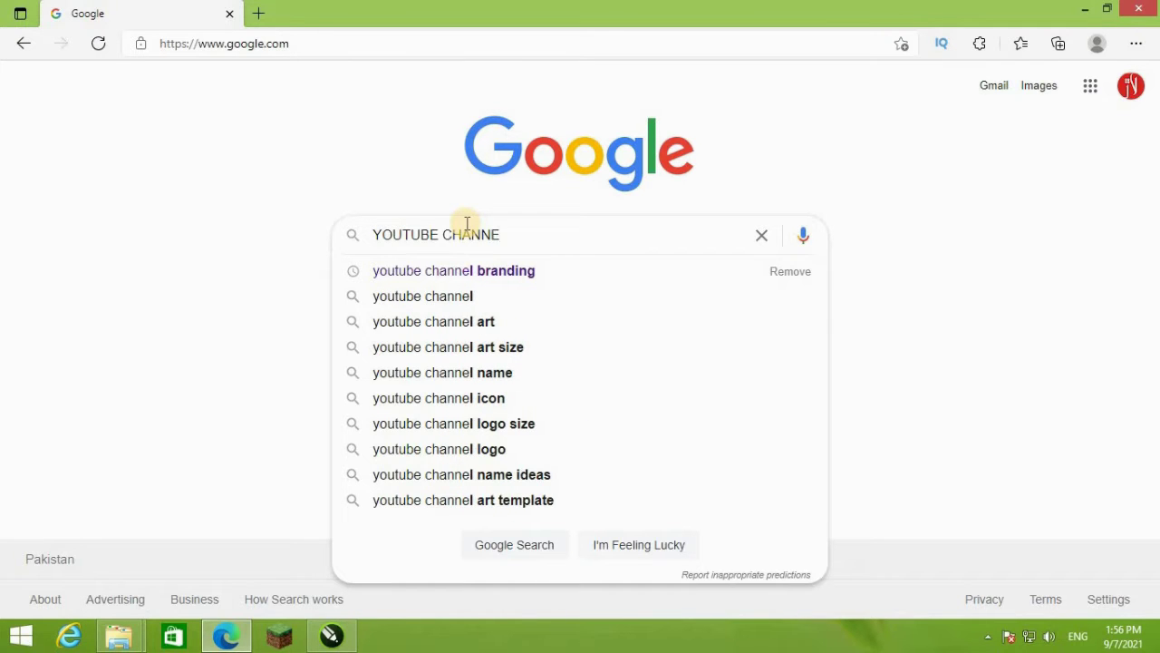
pyautogui.write('L AR')
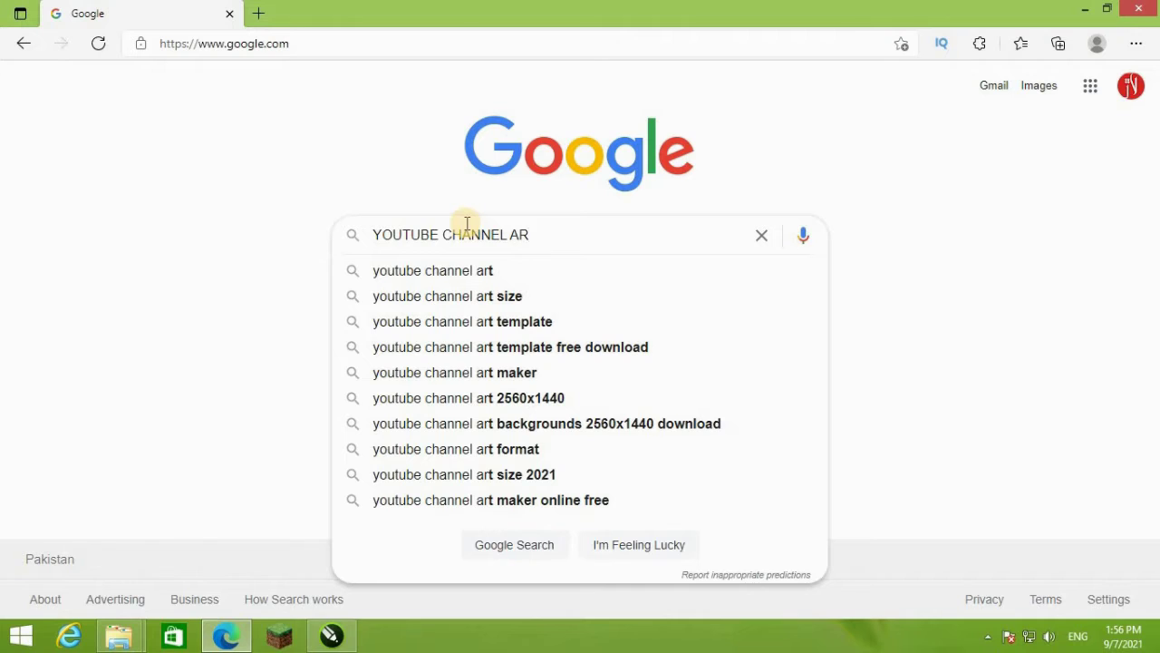
pyautogui.press('Down')
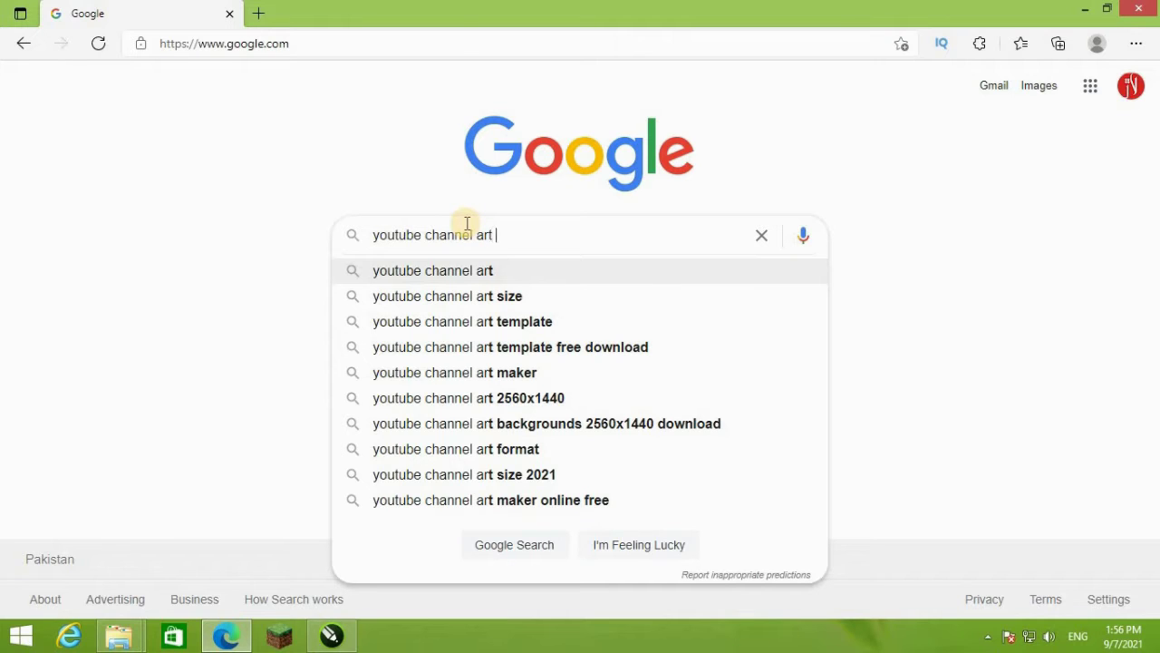
pyautogui.write('B')
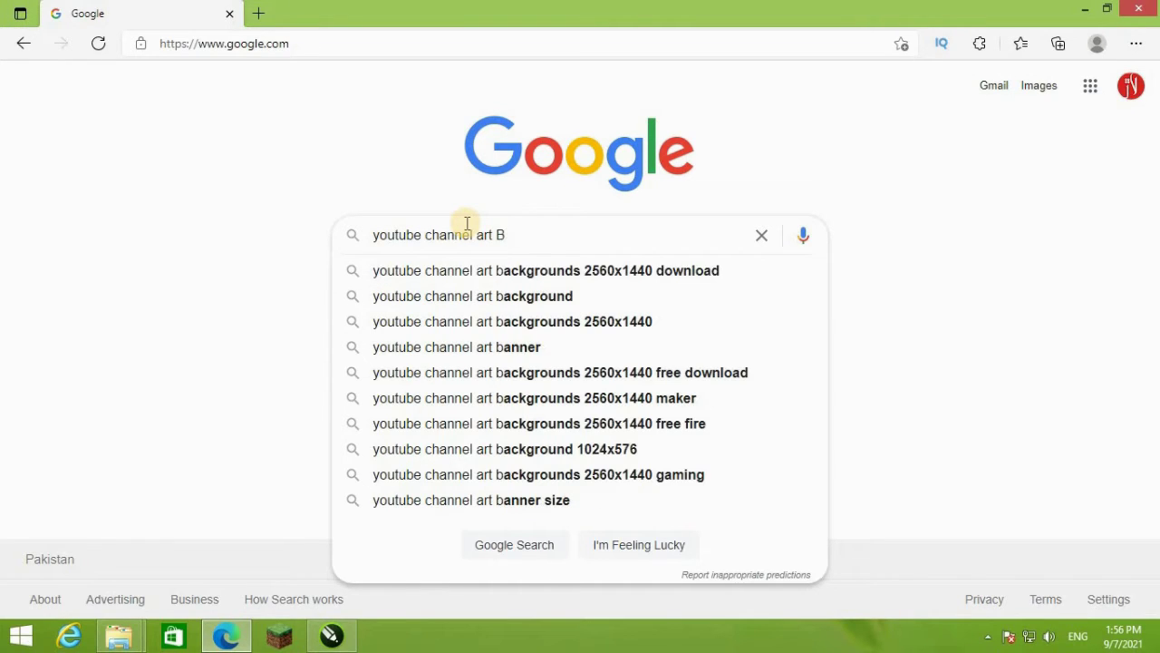
pyautogui.press('Down')
pyautogui.press('Down')
pyautogui.press('Return')
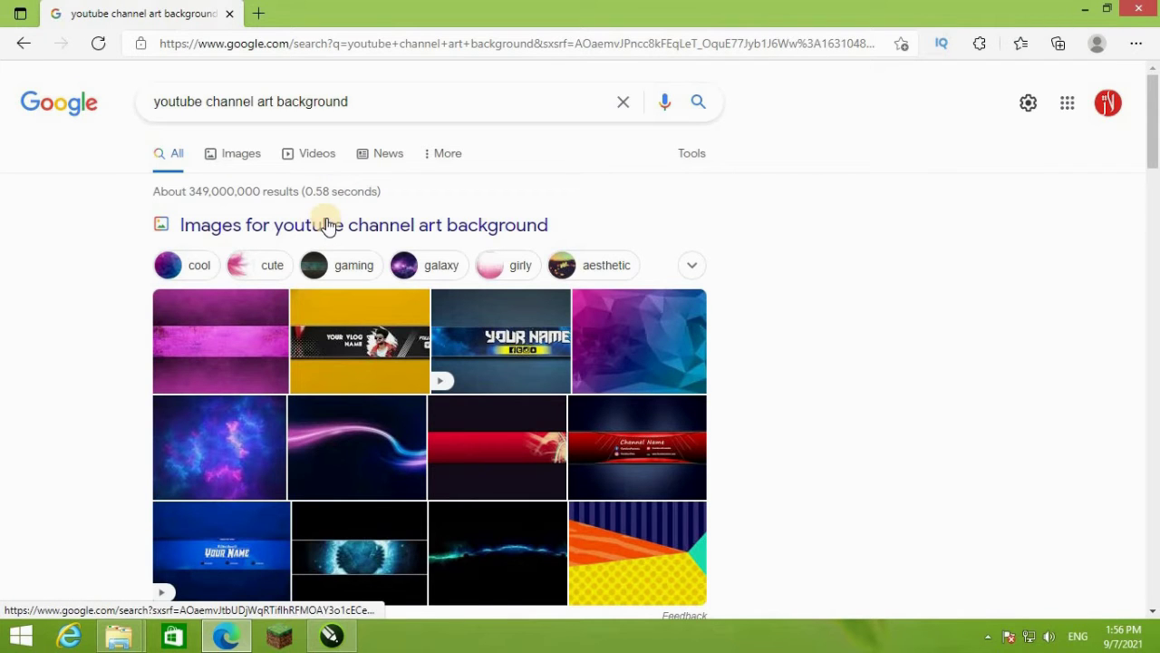
# - Open the image results for the search and browse the channel art backgrounds
pyautogui.click(329, 224)
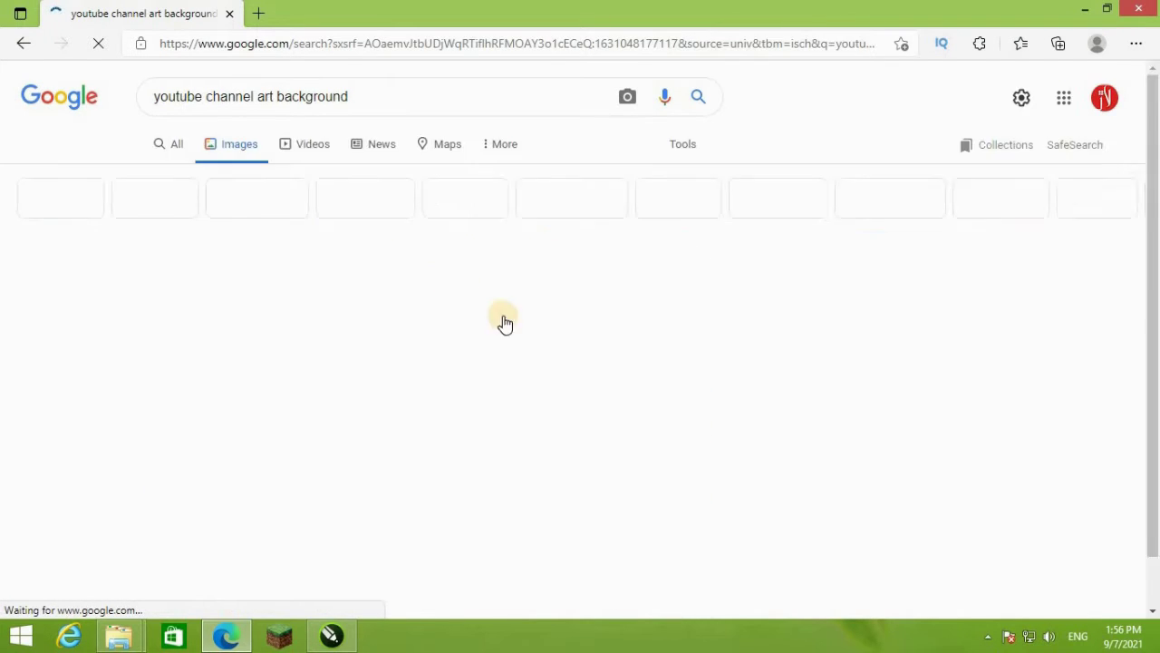
pyautogui.scroll(-1, 677, 389)
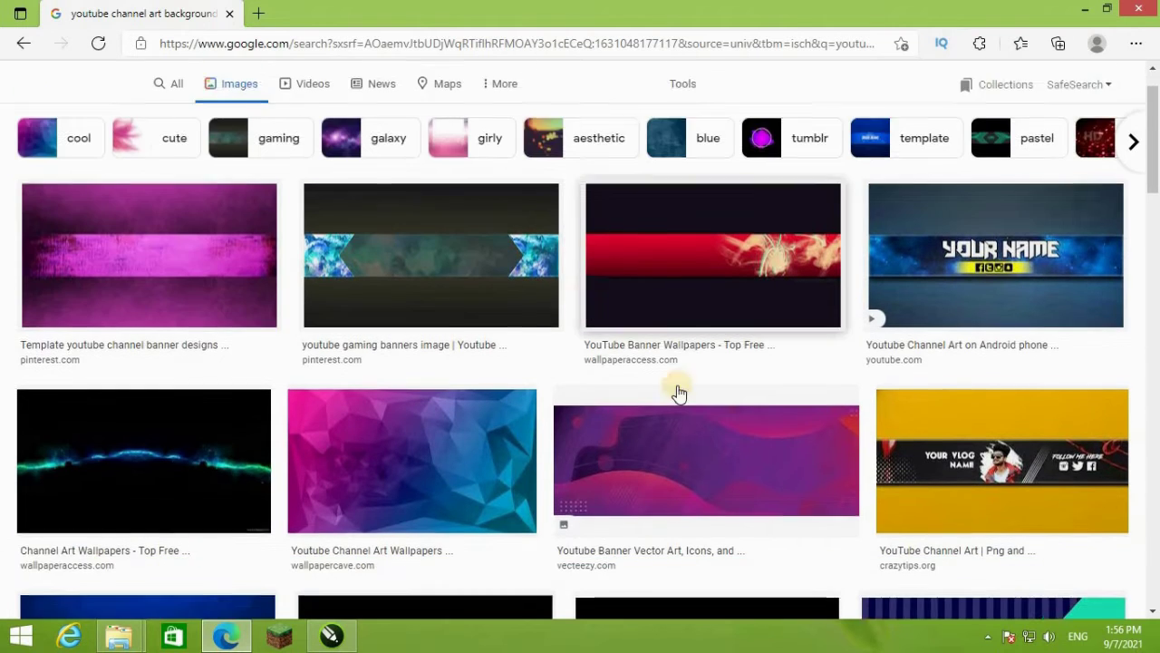
pyautogui.scroll(-8, 739, 393)
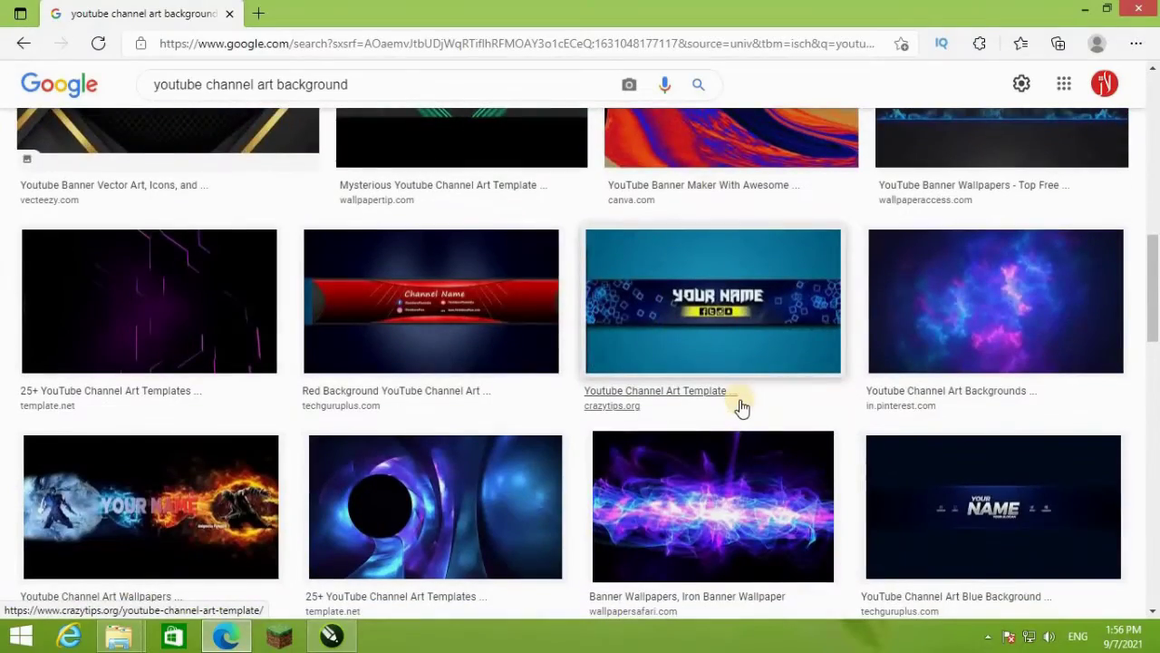
pyautogui.scroll(-7, 742, 408)
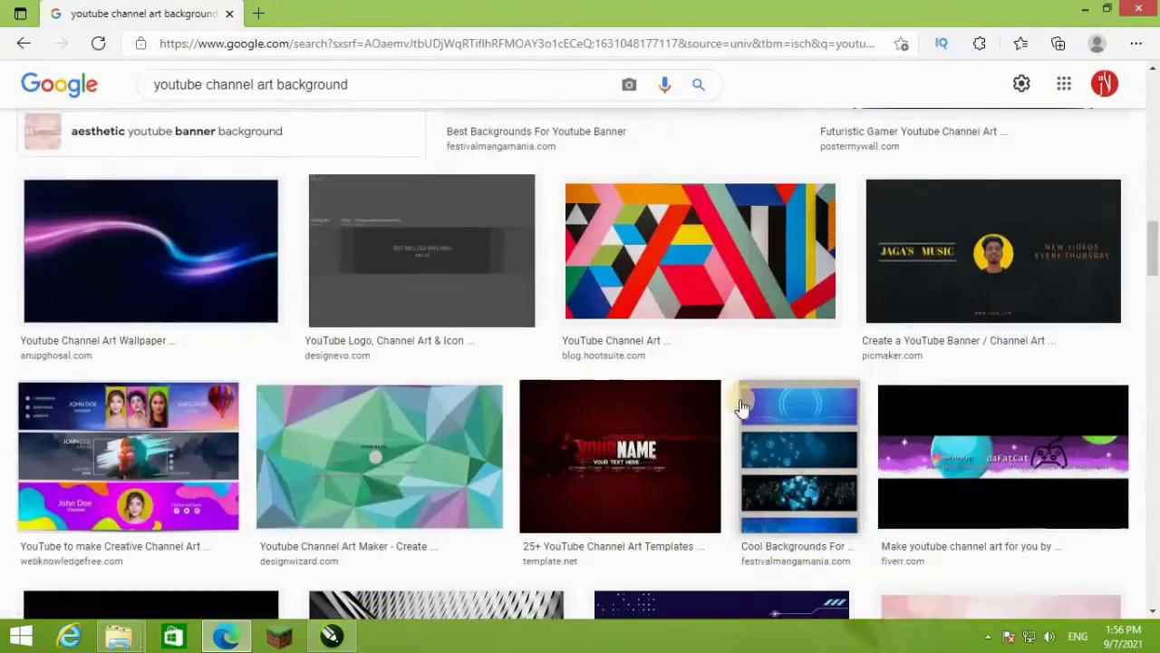
pyautogui.scroll(-9, 742, 408)
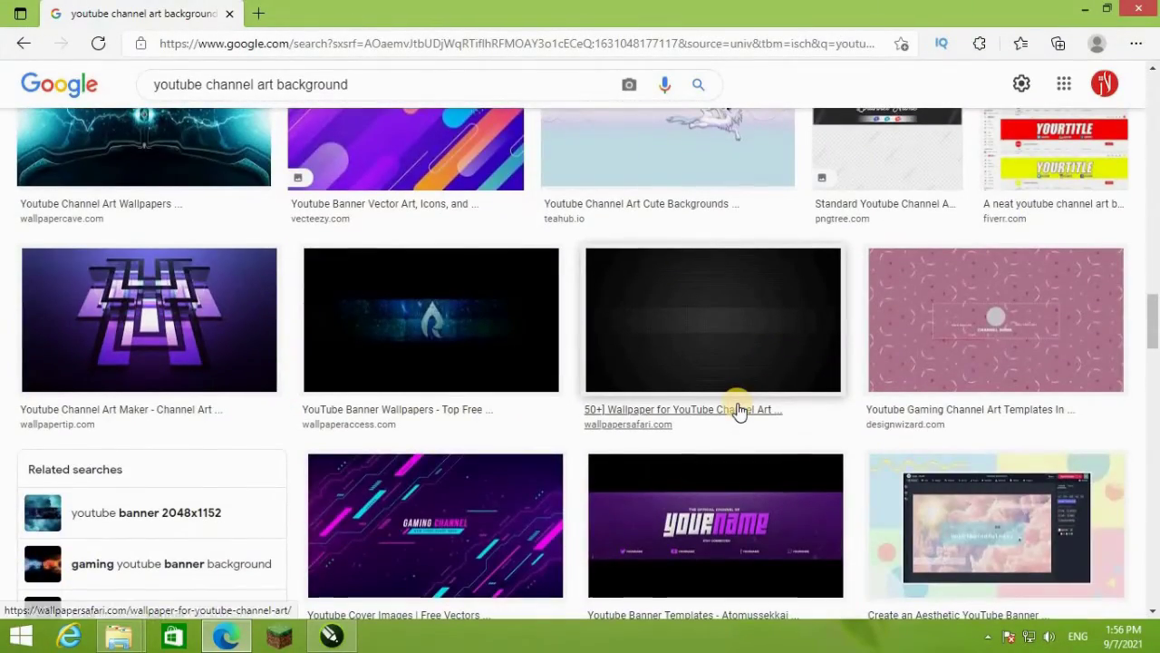
pyautogui.scroll(-15, 738, 410)
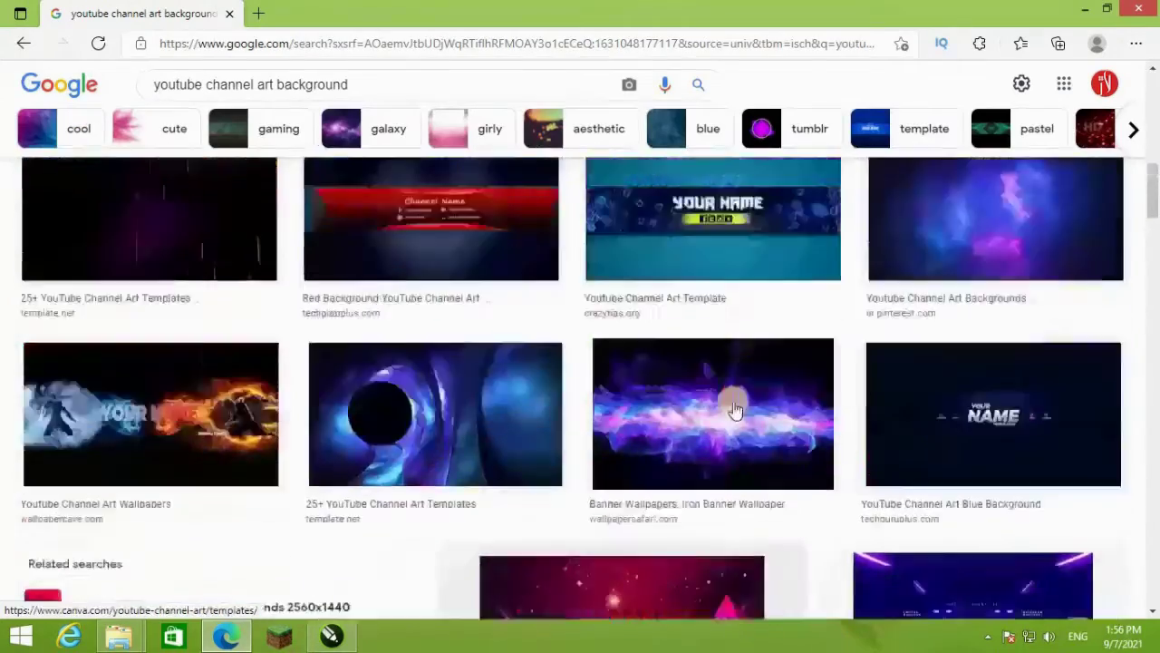
pyautogui.scroll(5, 736, 410)
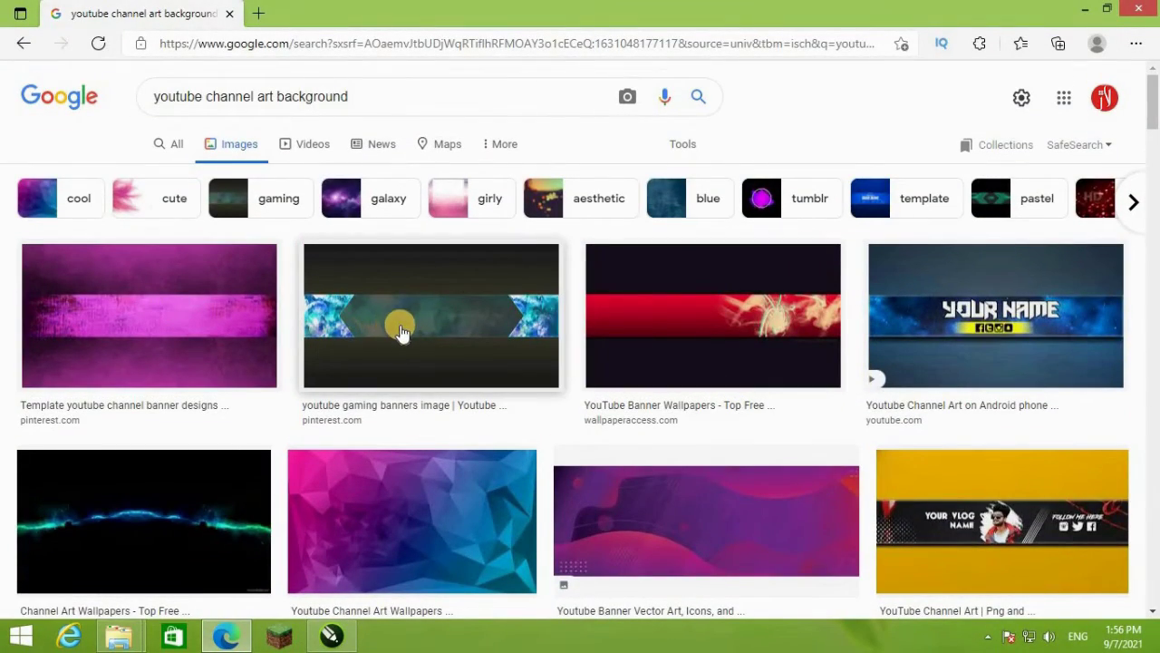
# - Save the red-banded wallpaperaccess.com banner image as the JPEG file 2406835 in the news folder
pyautogui.click(657, 316)
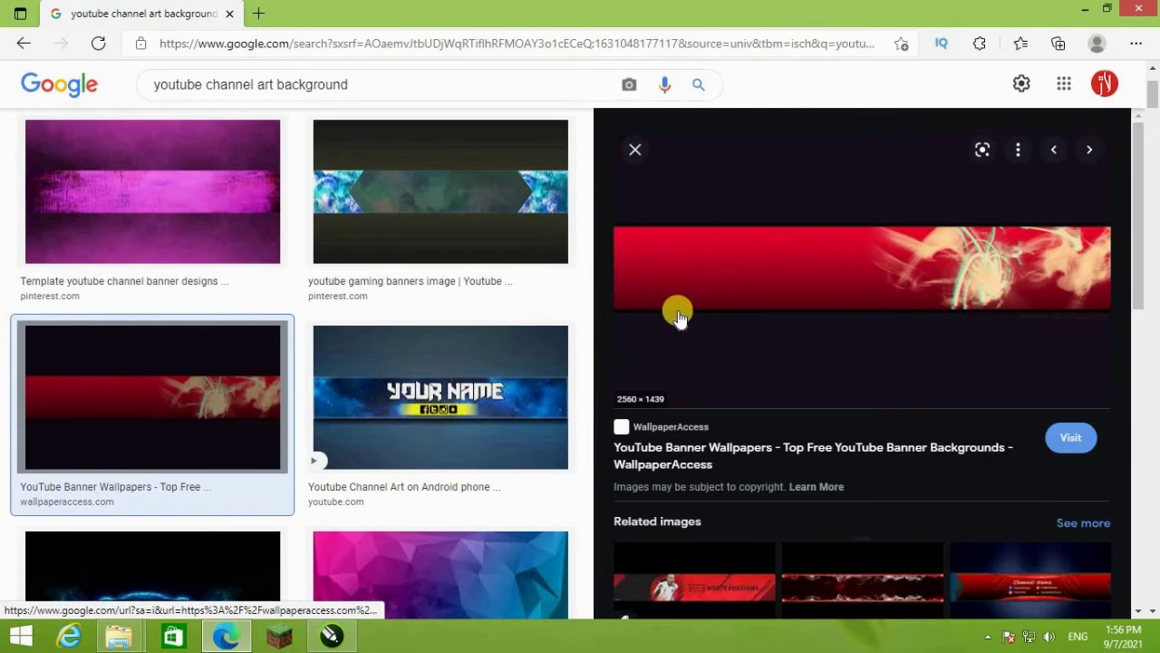
pyautogui.rightClick(810, 254)
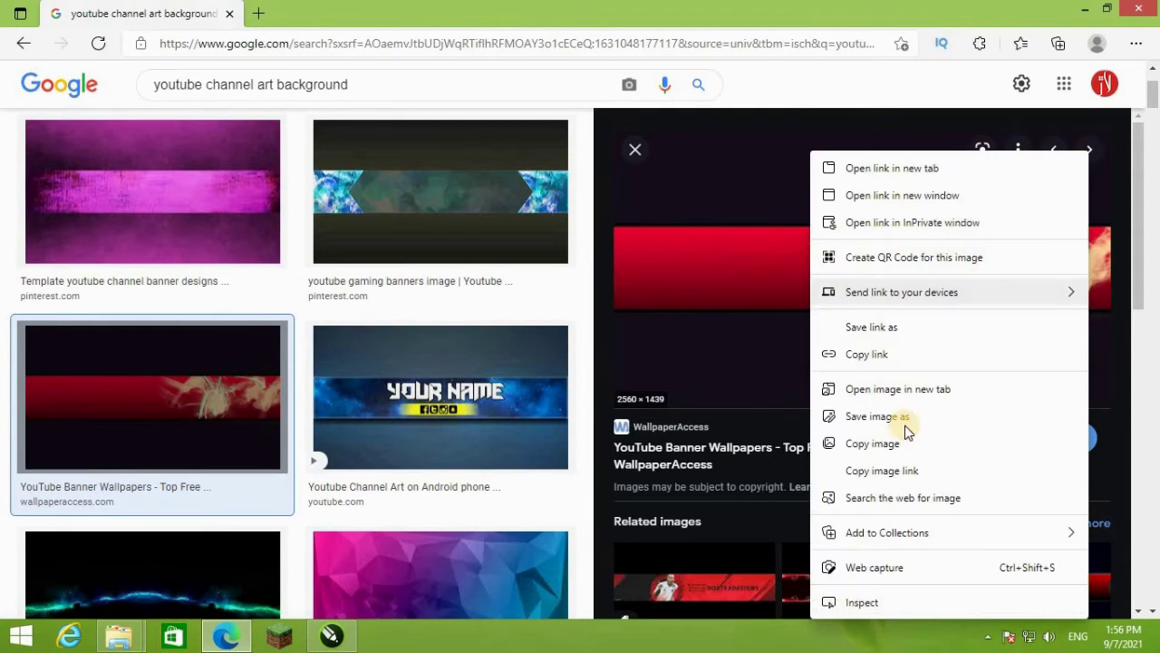
pyautogui.click(904, 420)
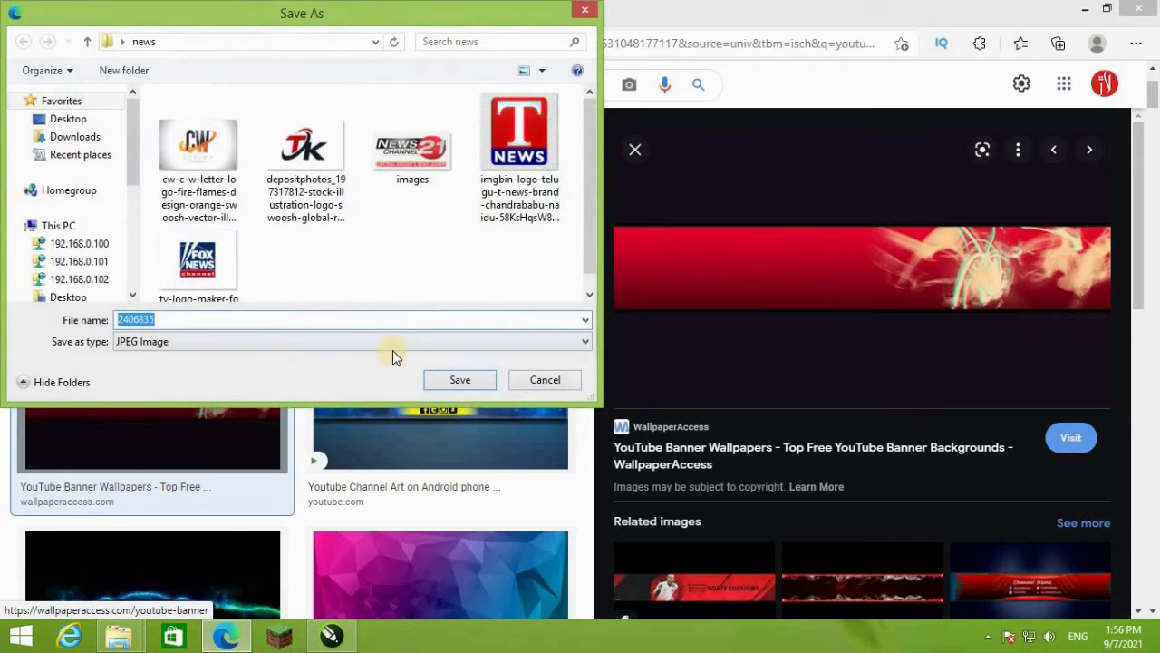
pyautogui.click(436, 380)
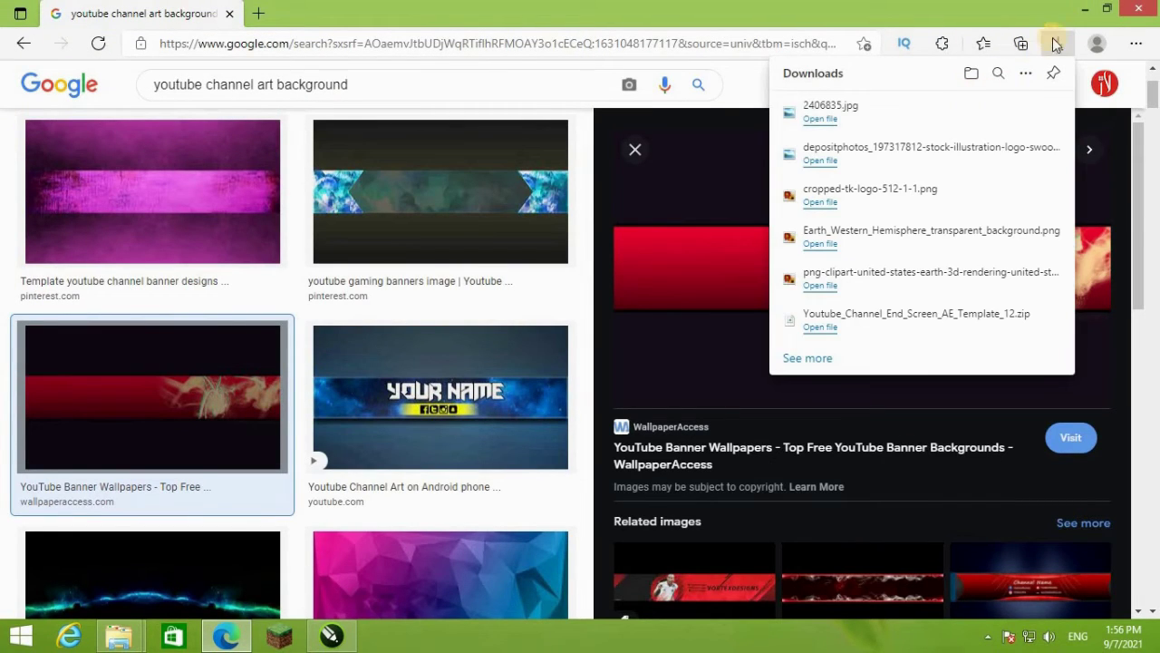
# - Copy the 2406835 image from the desktop's news folder and place it on the CorelDRAW page
pyautogui.click(1081, 9)
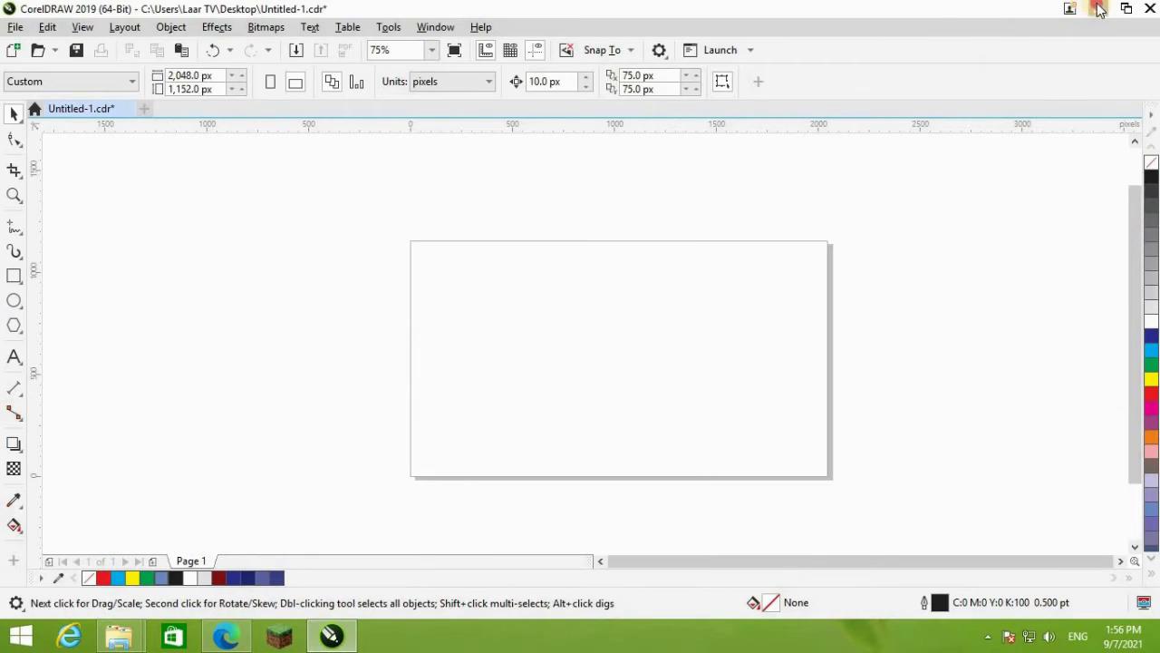
pyautogui.click(1099, 9)
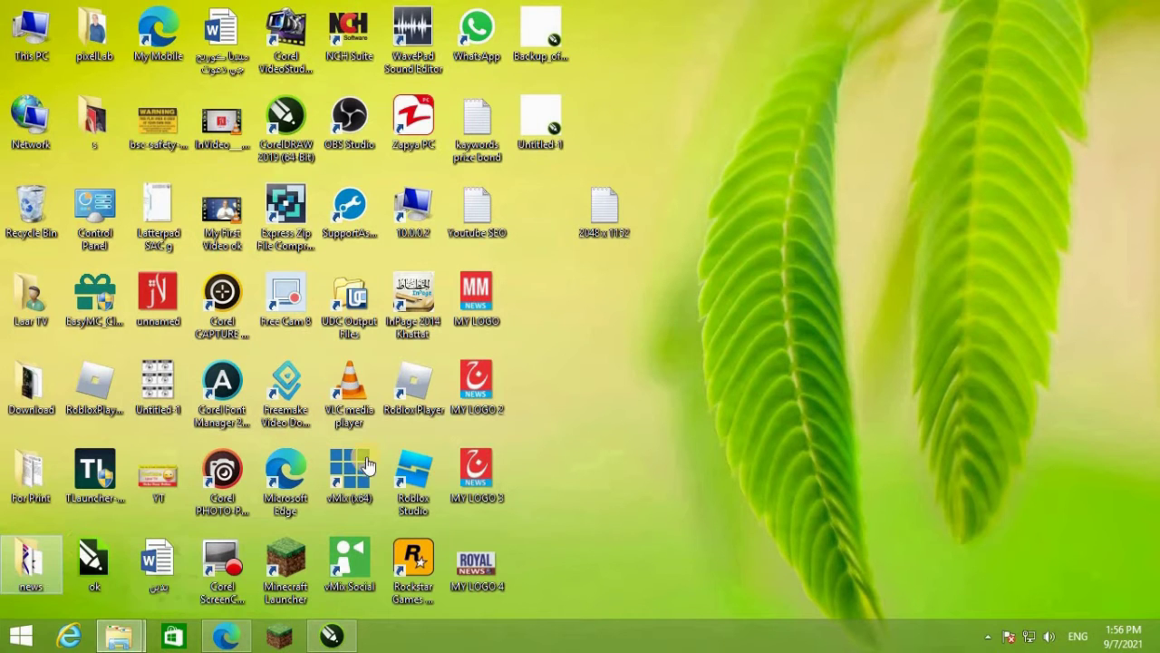
pyautogui.press('Return')
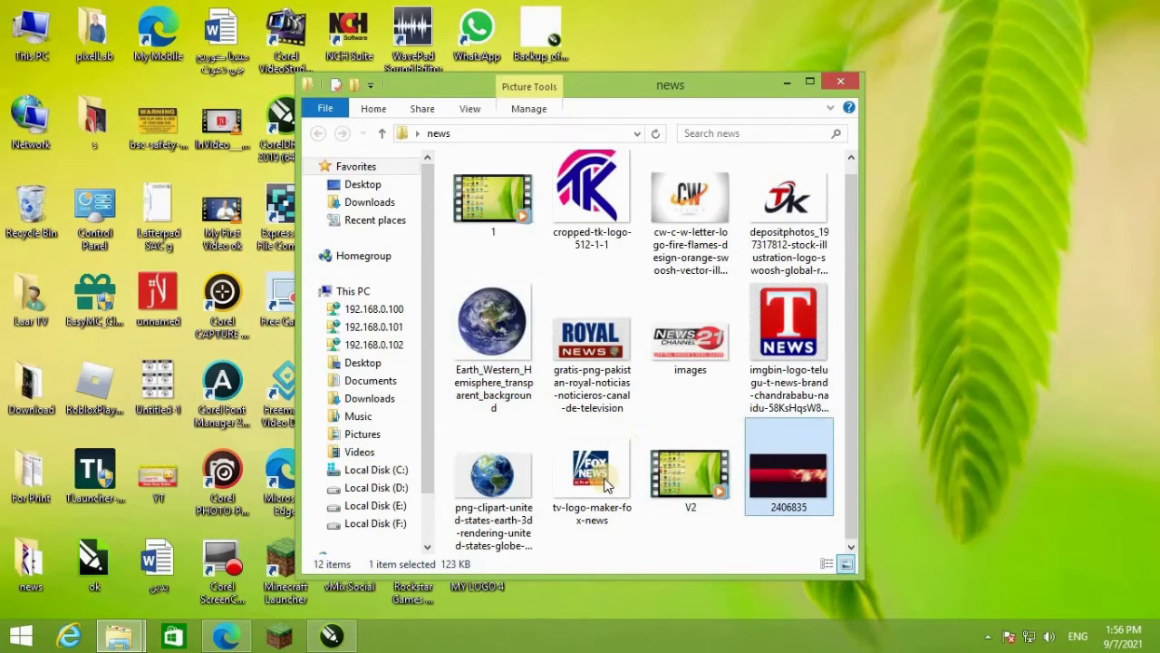
pyautogui.click(332, 636)
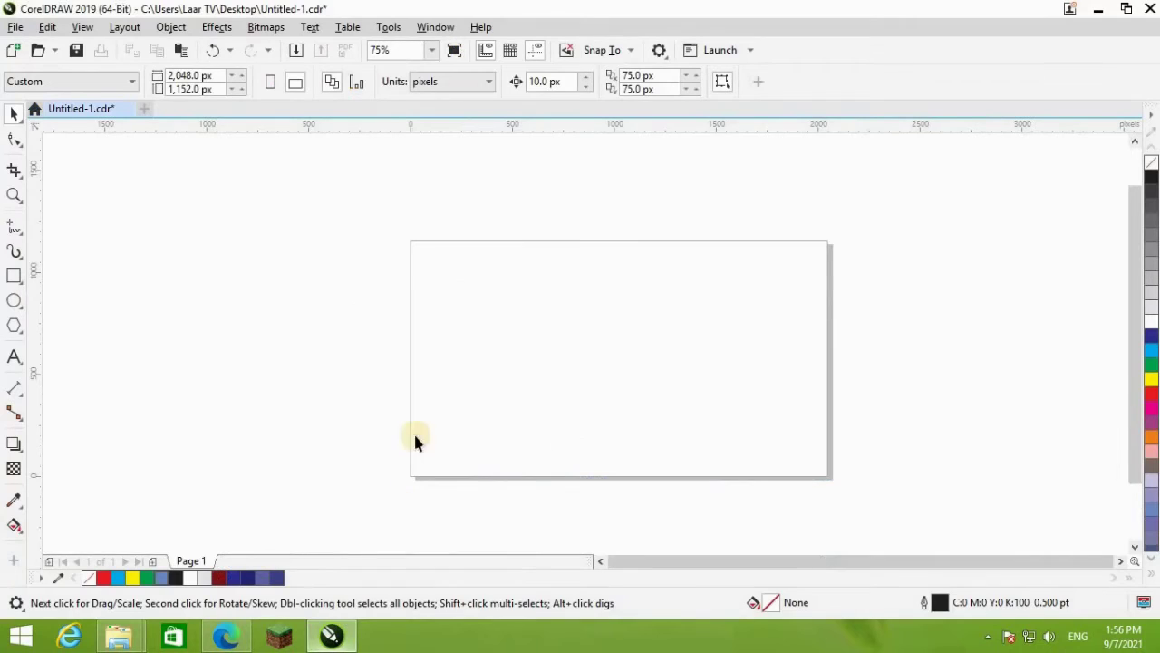
pyautogui.moveTo(310, 359); pyautogui.dragTo(311, 357)
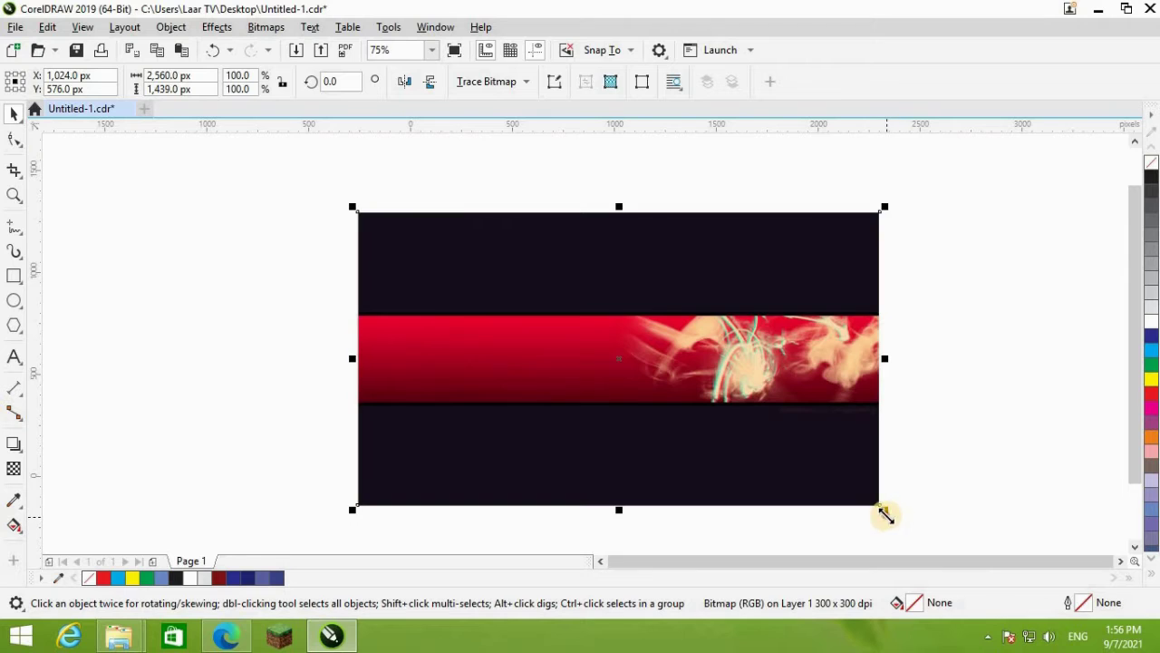
# - Scale the background image proportionally to about 2036 x 1145 px and position it over the page
pyautogui.moveTo(885, 514); pyautogui.dragTo(738, 425)
pyautogui.moveTo(652, 362); pyautogui.dragTo(704, 403)
pyautogui.moveTo(795, 456); pyautogui.dragTo(829, 480)
# - Enlarge the background image from its lower-right corner to about 2042 x 1148 px, reaching the page's right edge
pyautogui.scroll(4, 769, 476)
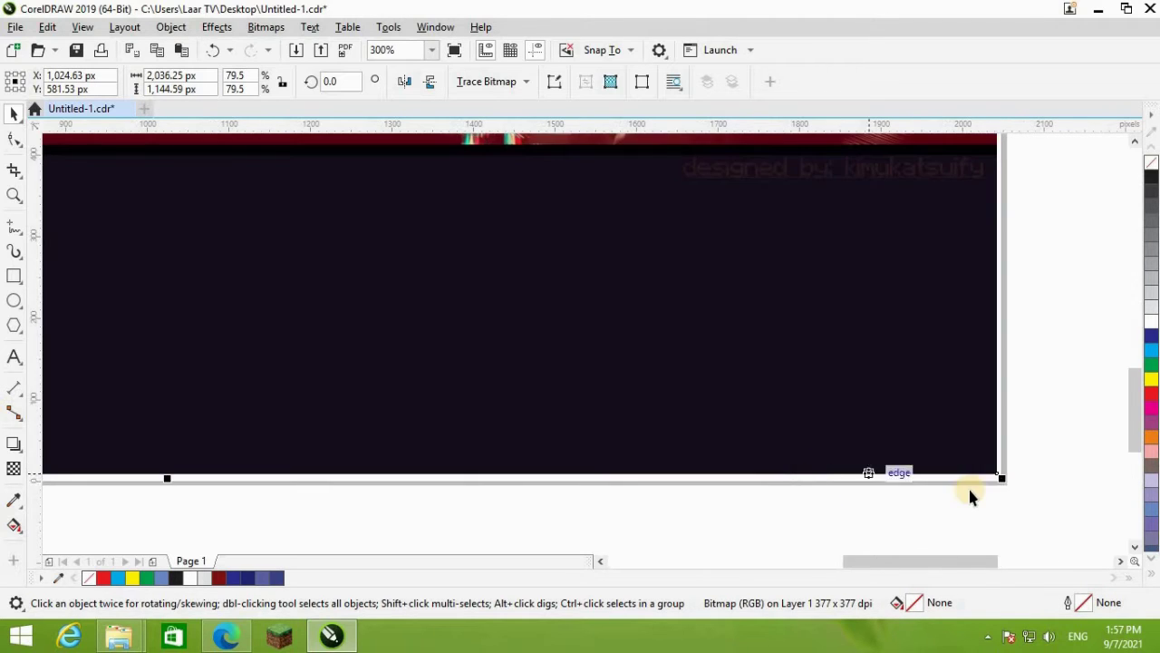
pyautogui.scroll(4, 997, 481)
pyautogui.scroll(2, 999, 427)
pyautogui.moveTo(972, 420); pyautogui.dragTo(1008, 474)
# - Extend the background image's lower-left corner to the page's left edge, making it about 2048 x 1151 px
pyautogui.scroll(-7, 459, 366)
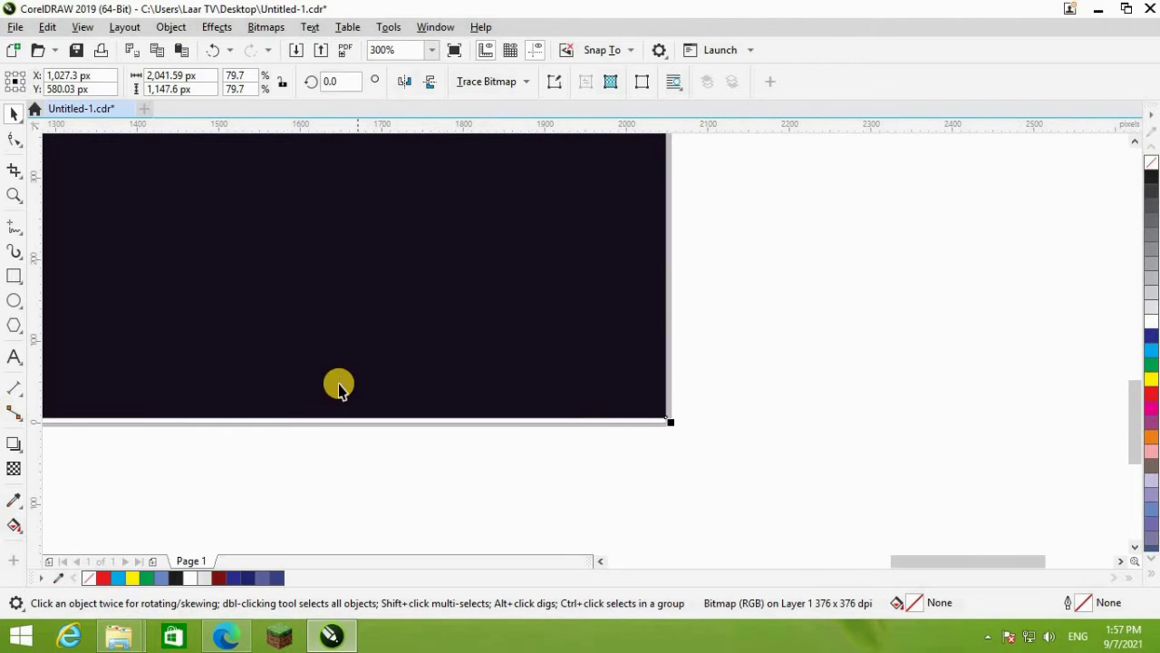
pyautogui.scroll(-3, 668, 507)
pyautogui.click(602, 562)
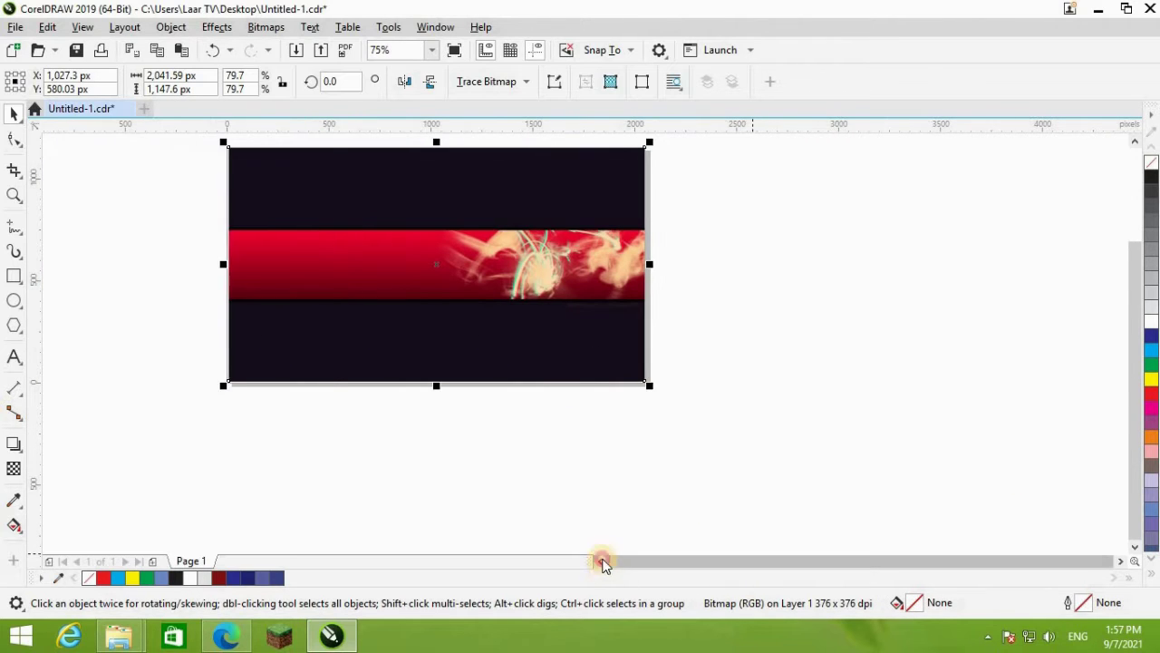
pyautogui.scroll(4, 414, 284)
pyautogui.scroll(-4, 259, 420)
pyautogui.scroll(4, 350, 541)
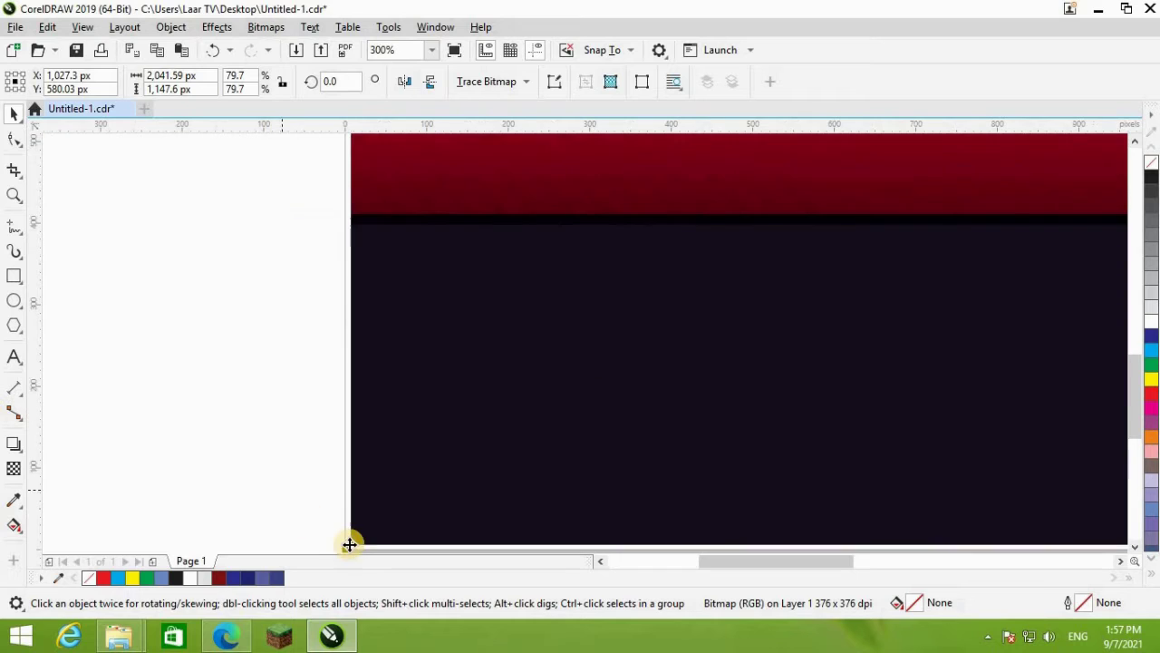
pyautogui.click(1134, 549)
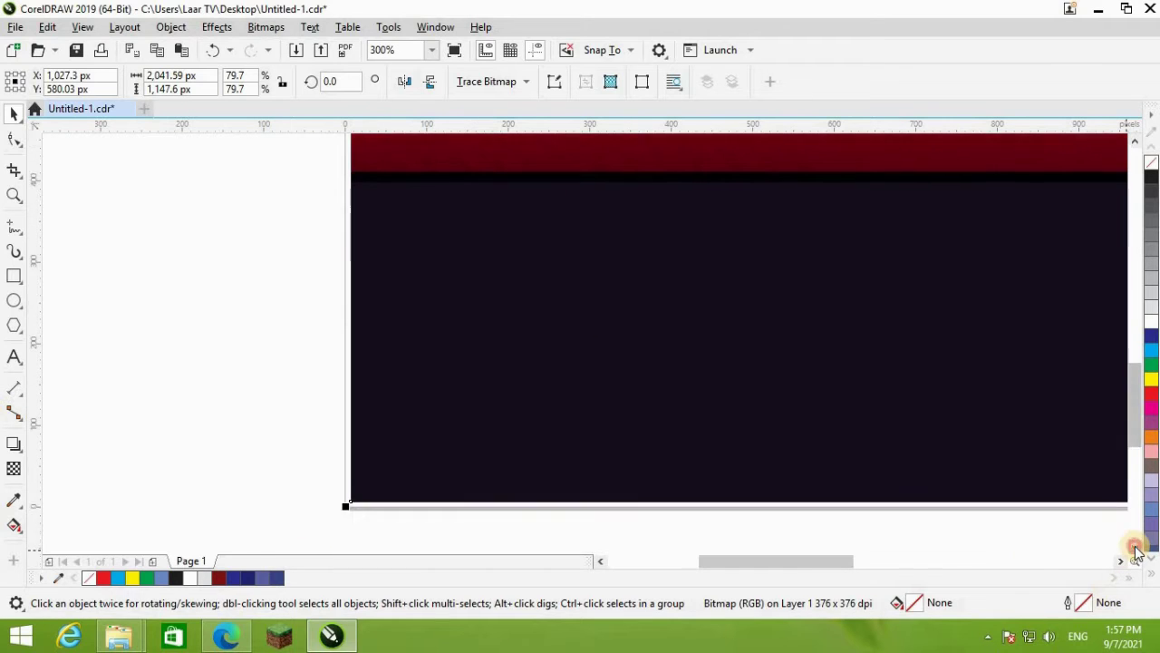
pyautogui.scroll(2, 362, 462)
pyautogui.scroll(4, 364, 464)
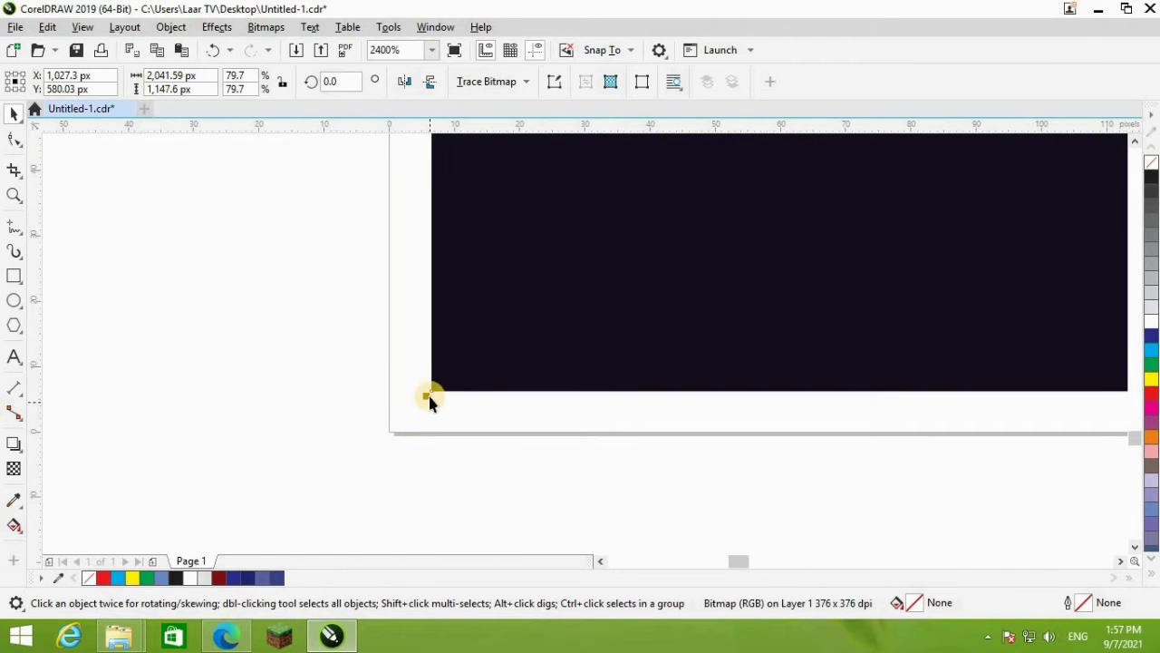
pyautogui.moveTo(431, 399); pyautogui.dragTo(381, 461)
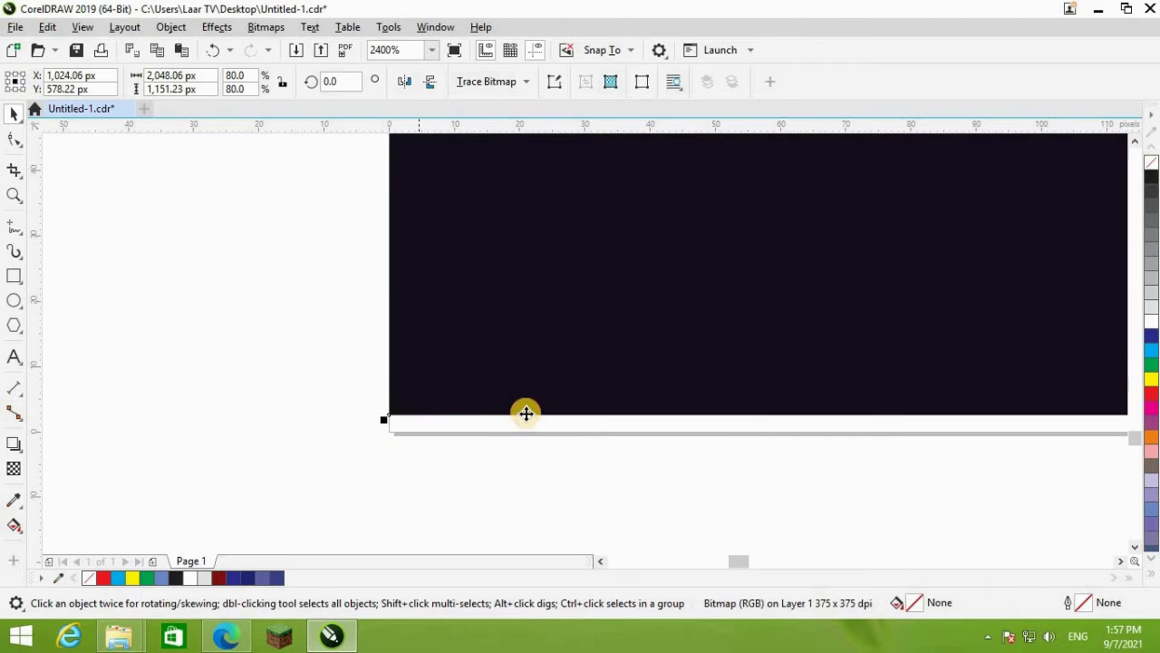
# - Stretch the background image's bottom edge to the page's bottom edge, about 1154 px high, and deselect it
pyautogui.scroll(-5, 759, 435)
pyautogui.scroll(-4, 955, 544)
pyautogui.click(1121, 561)
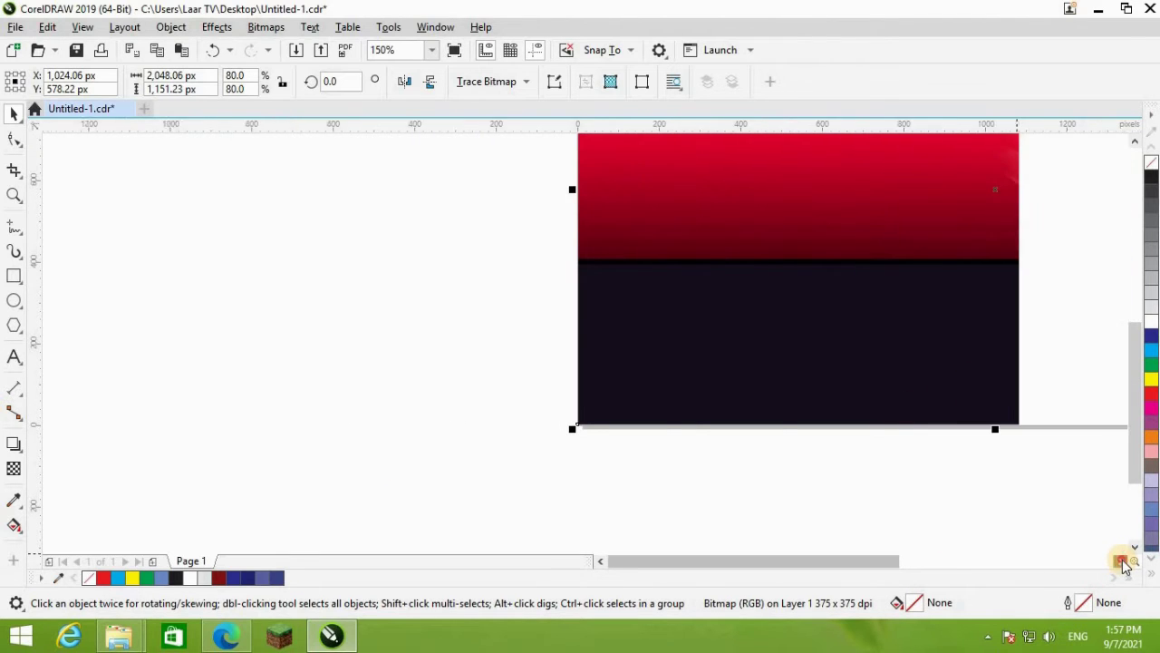
pyautogui.click(1122, 561)
pyautogui.click(1121, 562)
pyautogui.click(1121, 562)
pyautogui.scroll(-2, 981, 490)
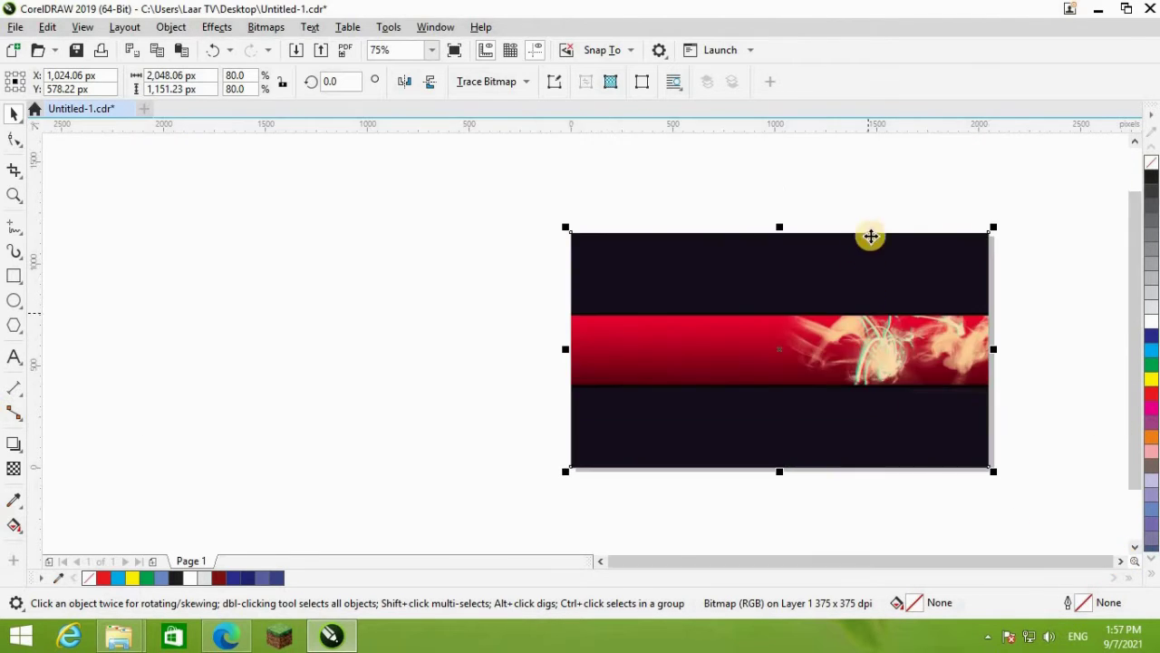
pyautogui.scroll(2, 870, 226)
pyautogui.scroll(-3, 862, 378)
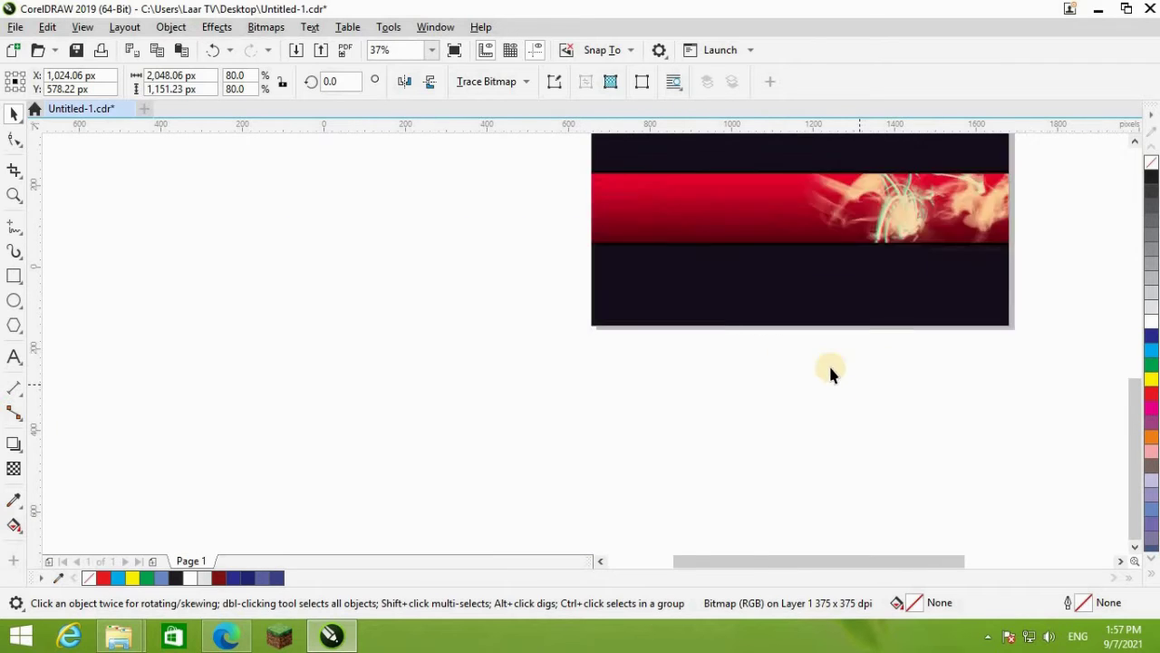
pyautogui.scroll(7, 830, 368)
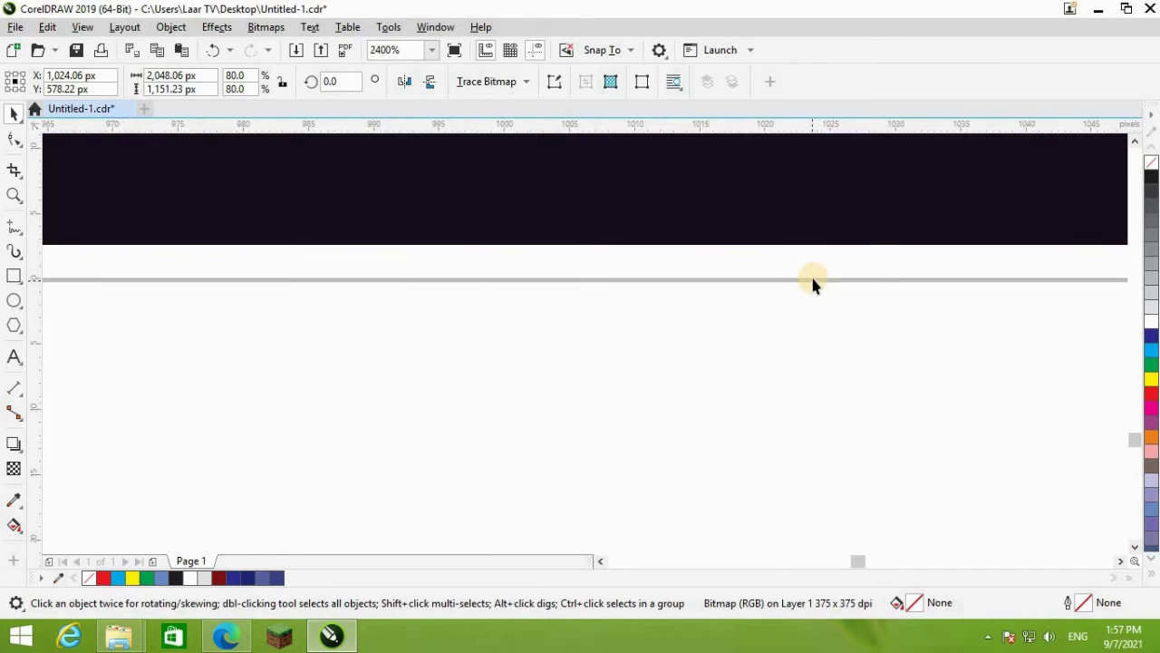
pyautogui.scroll(2, 820, 258)
pyautogui.moveTo(825, 215); pyautogui.dragTo(825, 282)
pyautogui.scroll(-4, 880, 363)
pyautogui.scroll(-5, 928, 369)
pyautogui.scroll(3, 927, 344)
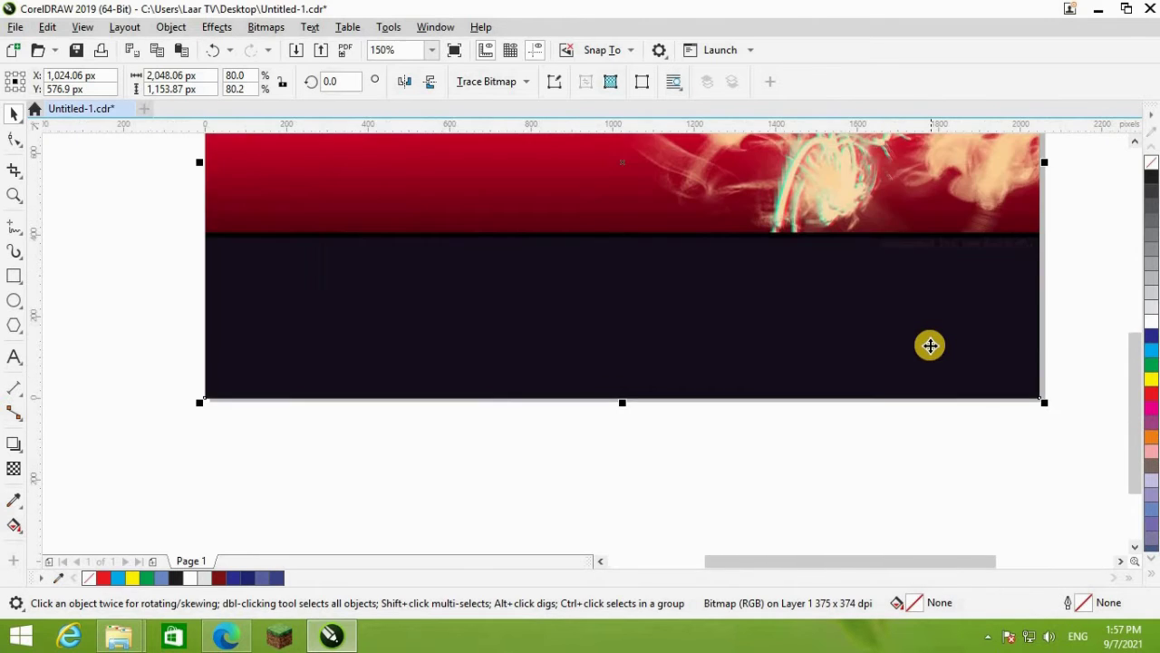
pyautogui.scroll(-1, 925, 319)
pyautogui.scroll(1, 930, 286)
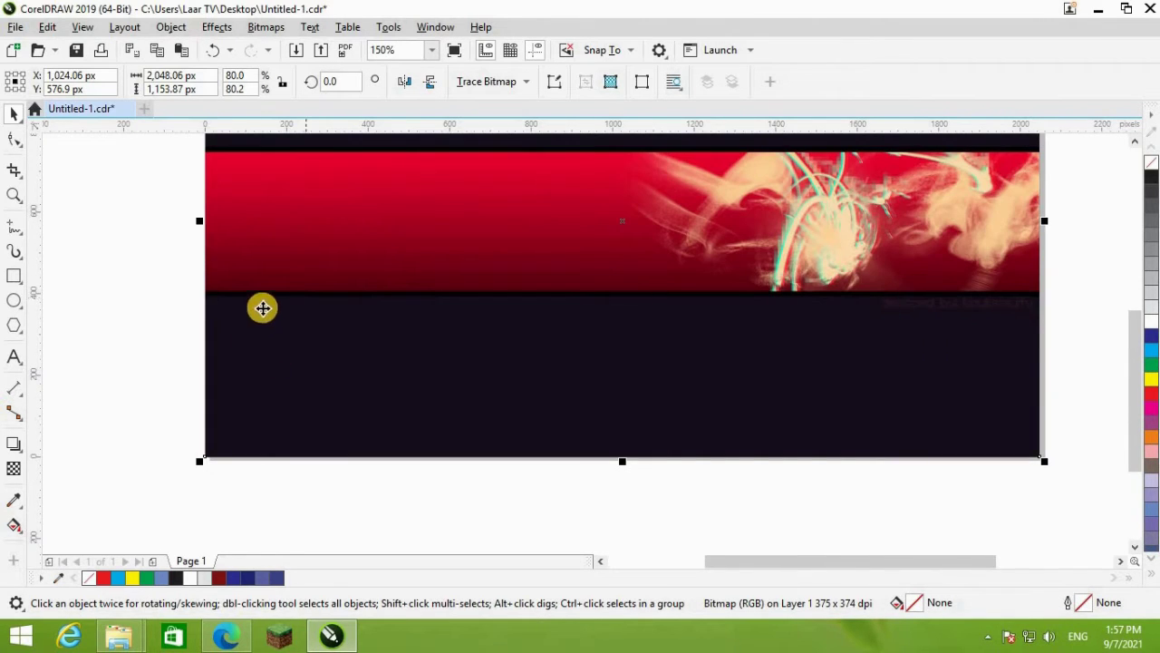
pyautogui.click(148, 304)
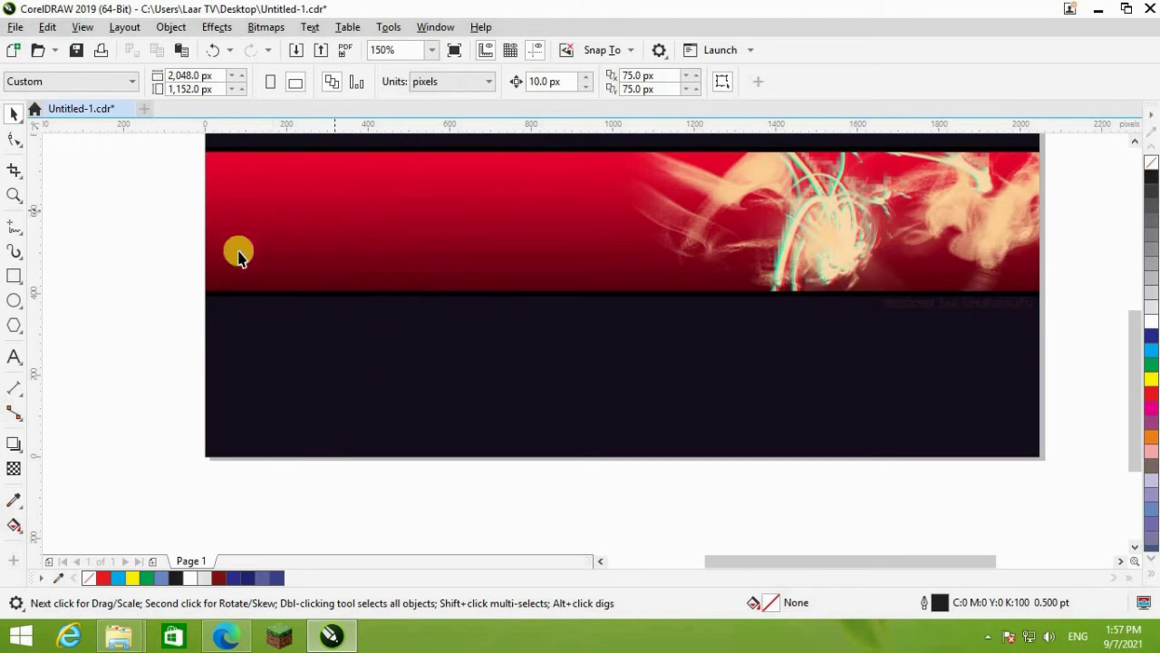
# - Copy the cropped-tk-logo-512-1-1 image from the news folder and paste it into the CorelDRAW design
pyautogui.moveTo(115, 631)
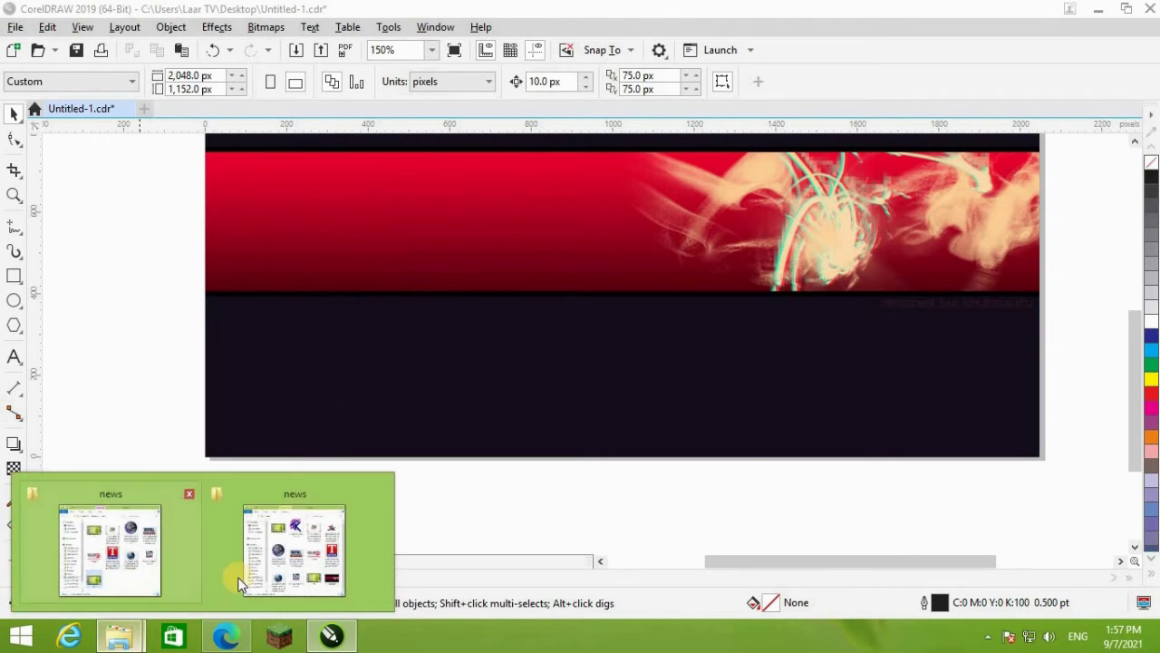
pyautogui.click(281, 558)
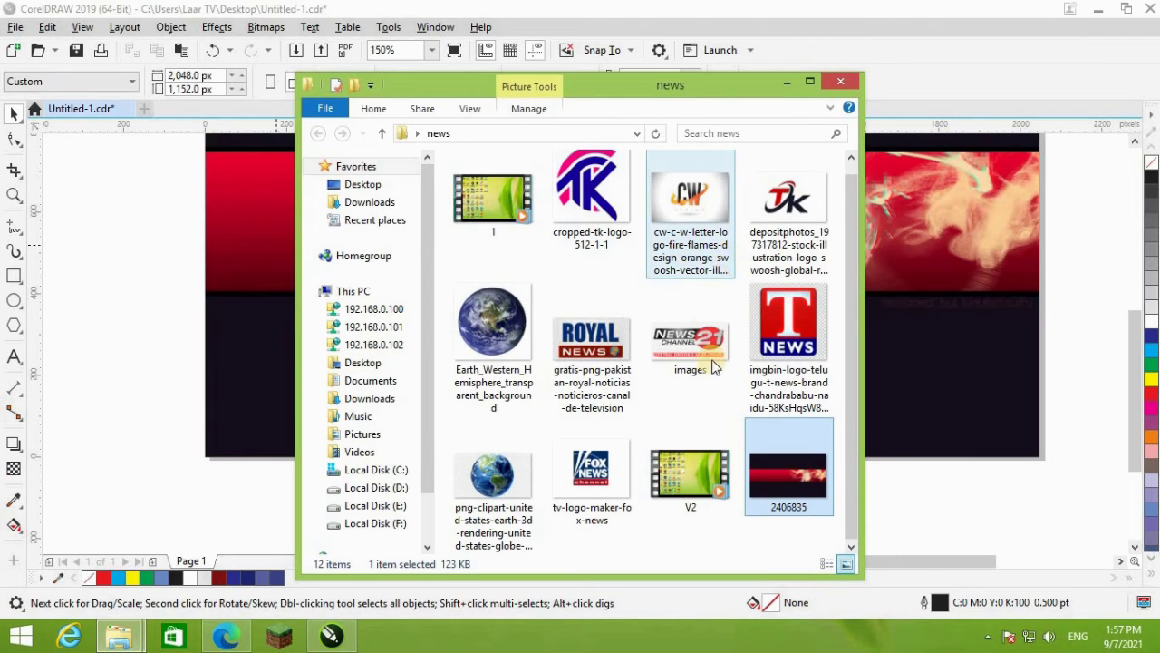
pyautogui.click(583, 210)
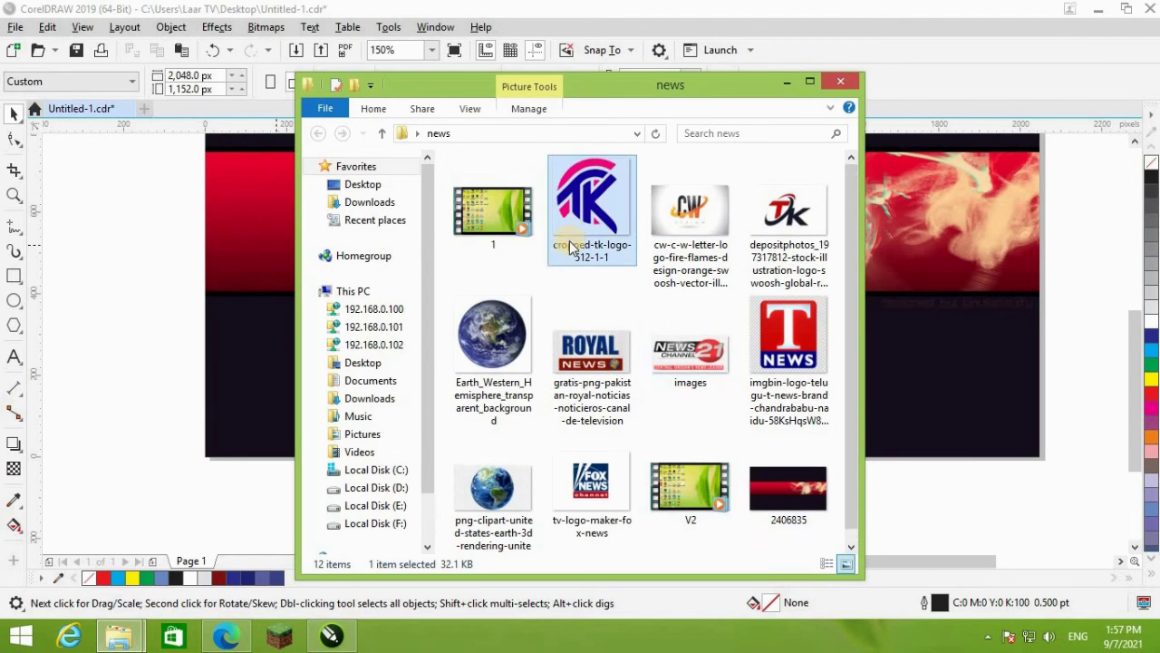
pyautogui.click(118, 304)
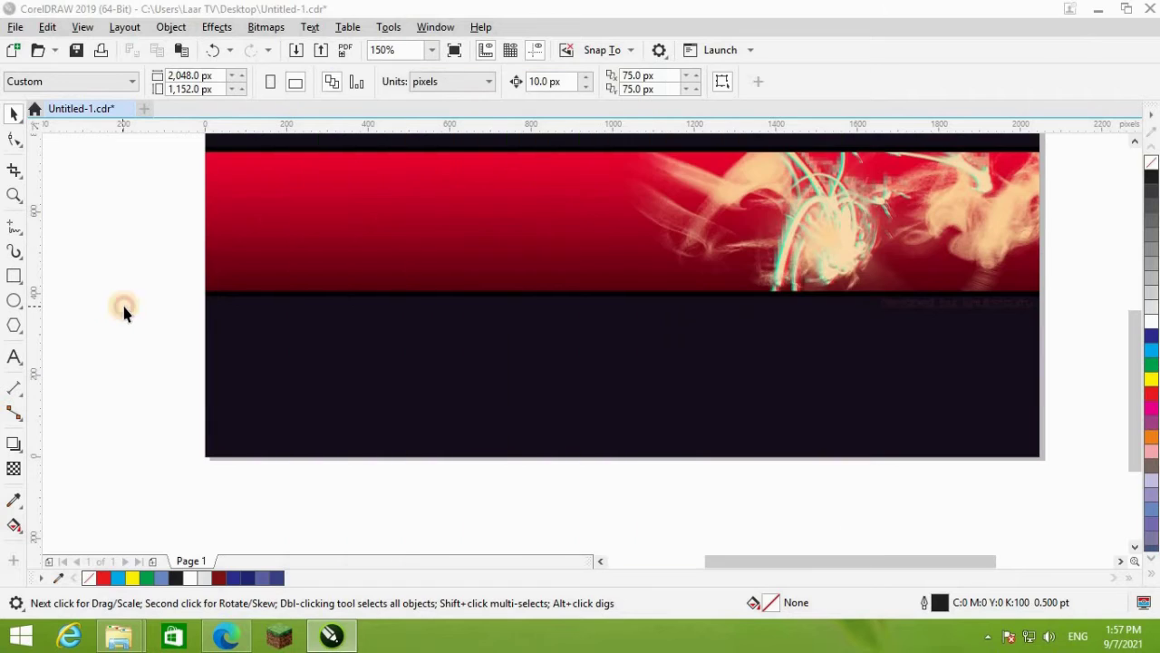
pyautogui.hotkey('ctrl', 'v')
pyautogui.scroll(-4, 626, 389)
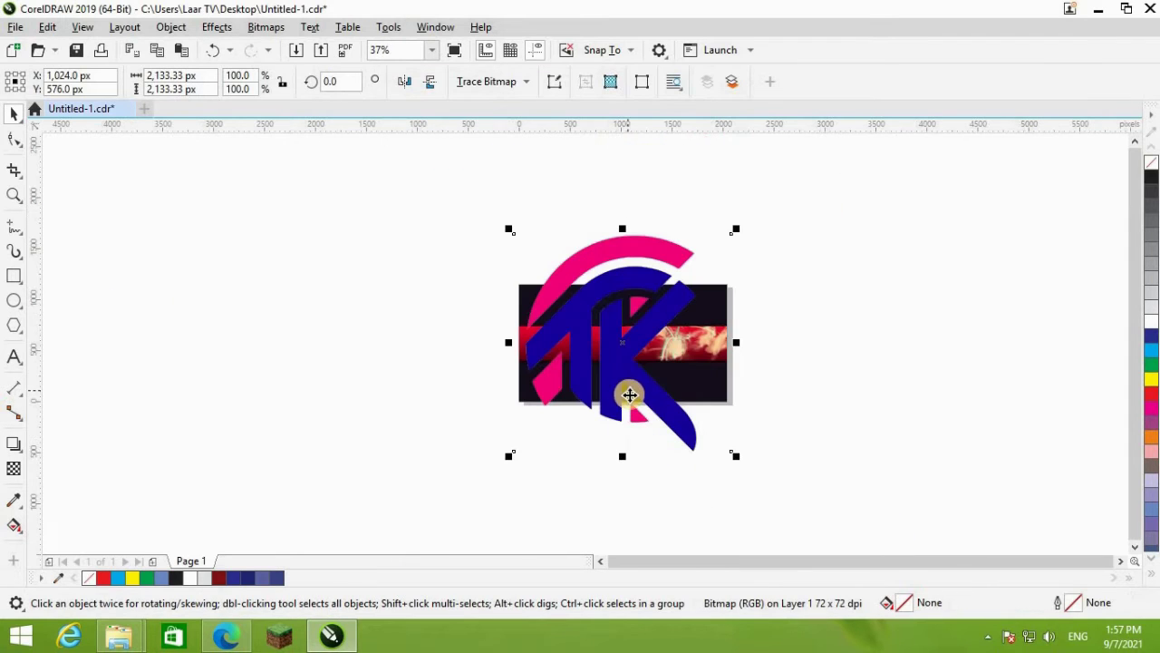
# - Shrink the TK logo to about 315 px square, place it at the left end of the red band, and deselect it
pyautogui.moveTo(737, 460); pyautogui.dragTo(694, 497)
pyautogui.scroll(4, 535, 260)
pyautogui.scroll(-6, 691, 497)
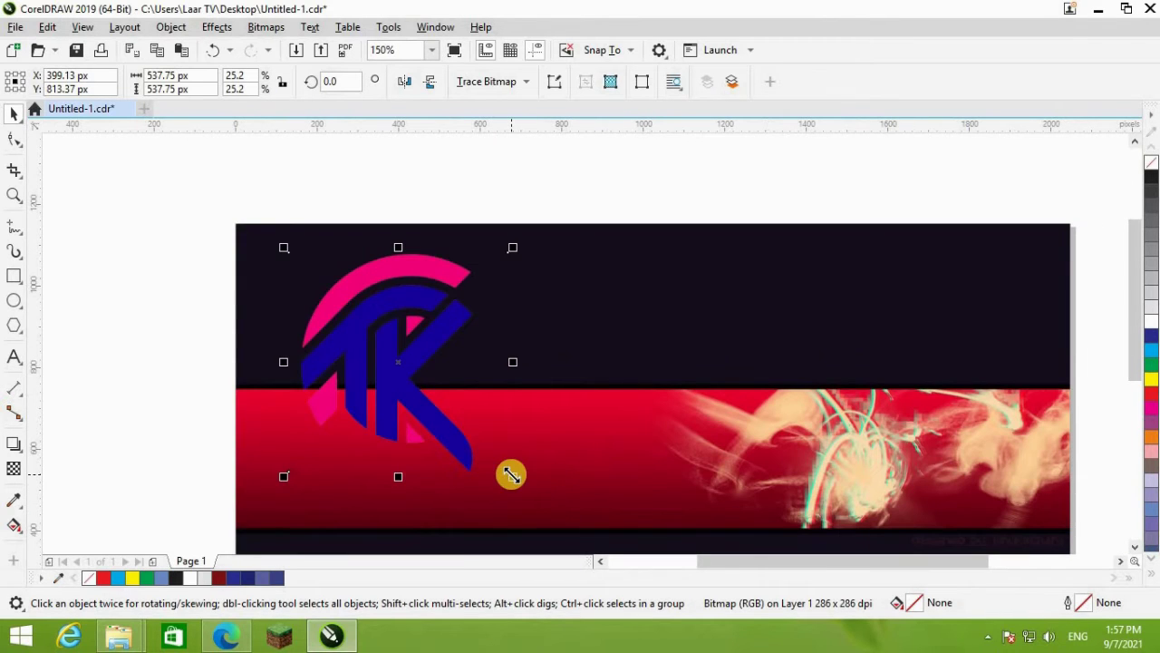
pyautogui.moveTo(512, 476); pyautogui.dragTo(417, 381)
pyautogui.moveTo(345, 314); pyautogui.dragTo(318, 453)
pyautogui.click(122, 420)
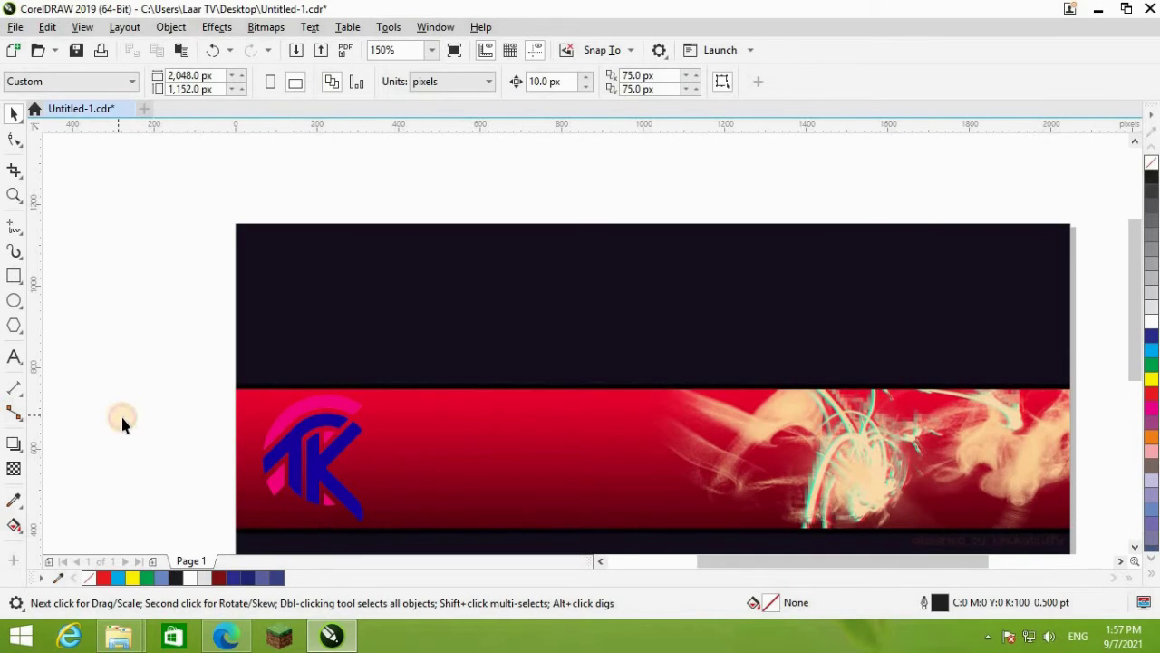
# - Add the artistic text "Tech Kamal" on the red band to the right of the logo
pyautogui.click(16, 356)
pyautogui.click(435, 470)
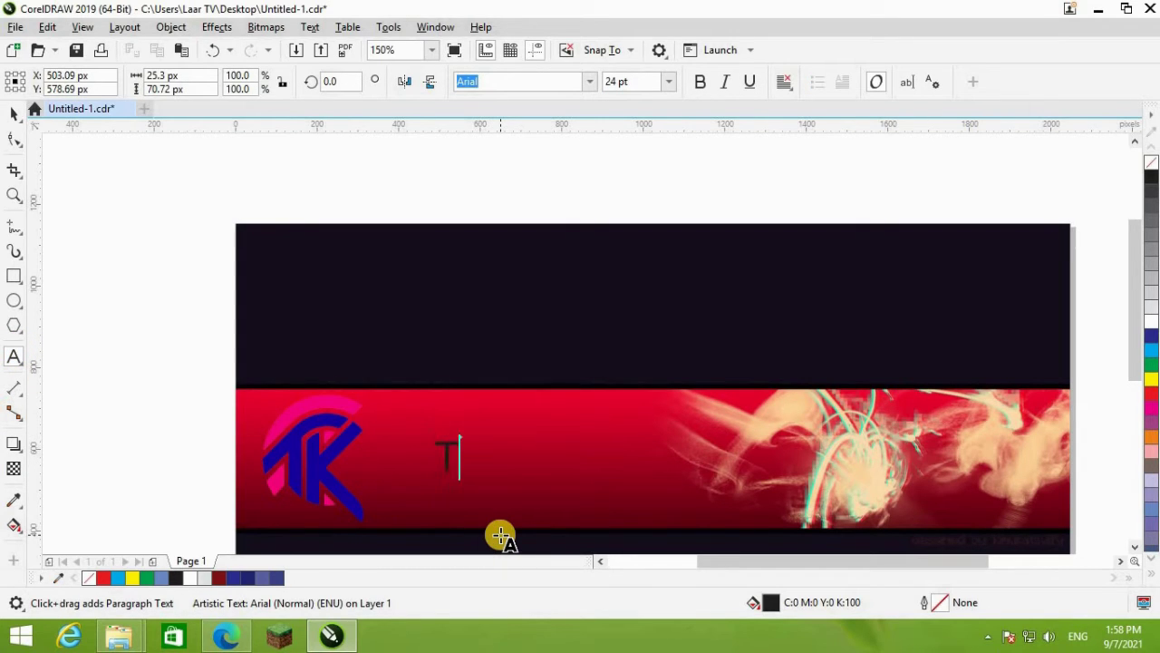
pyautogui.write('Teh')
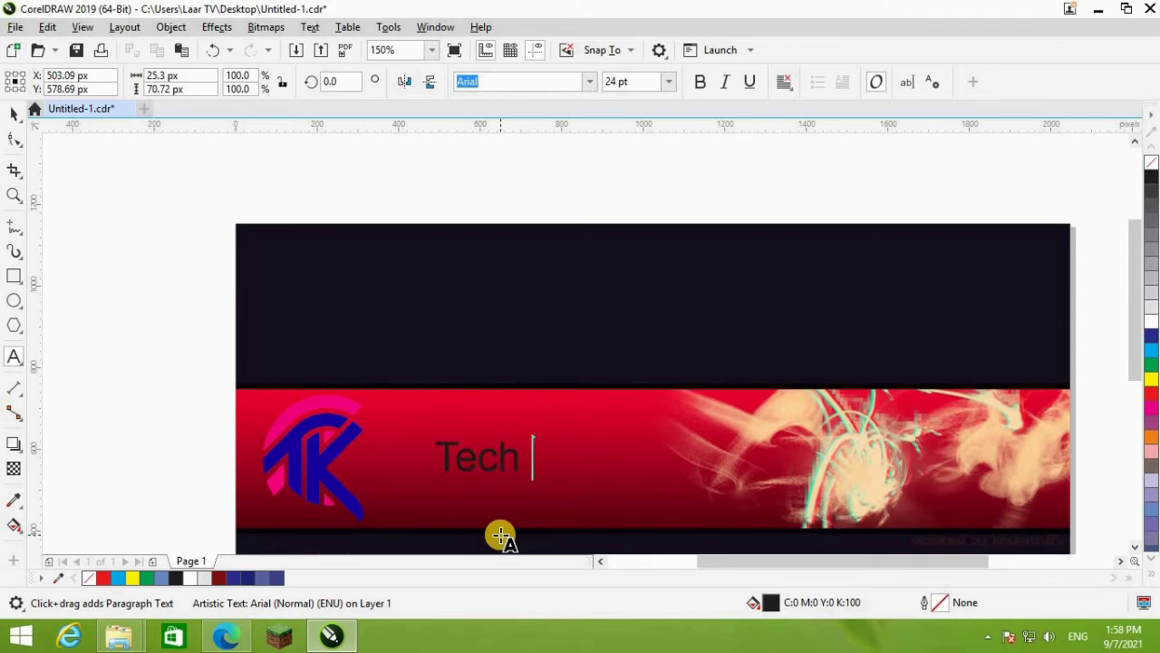
pyautogui.write('h Kamal')
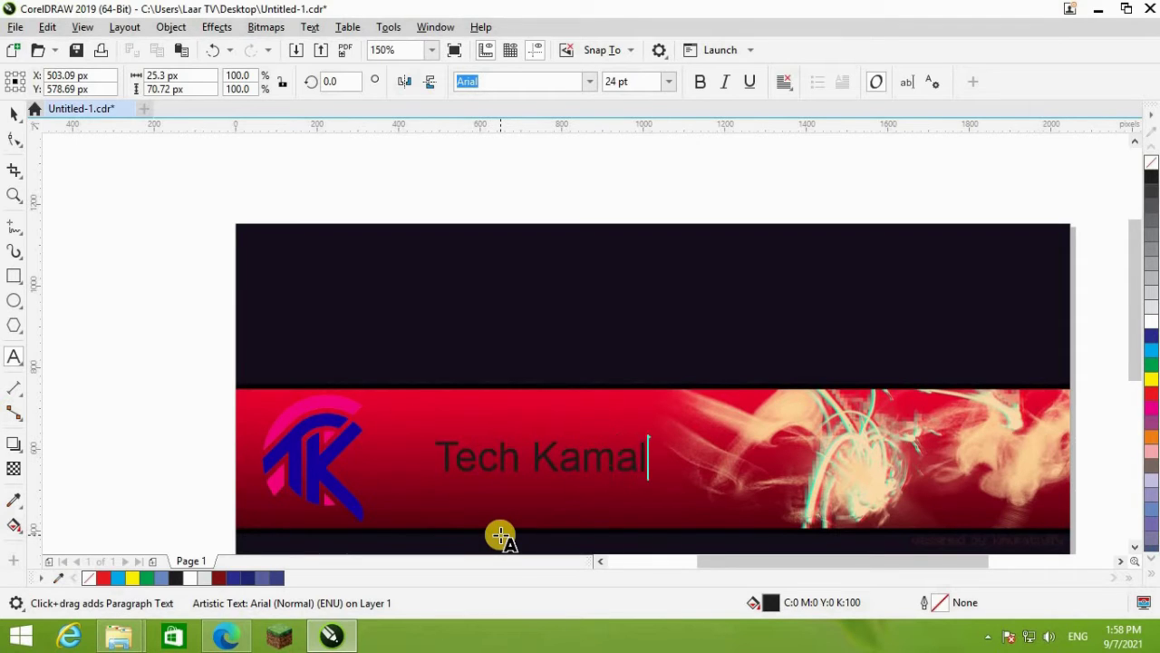
pyautogui.press('Escape')
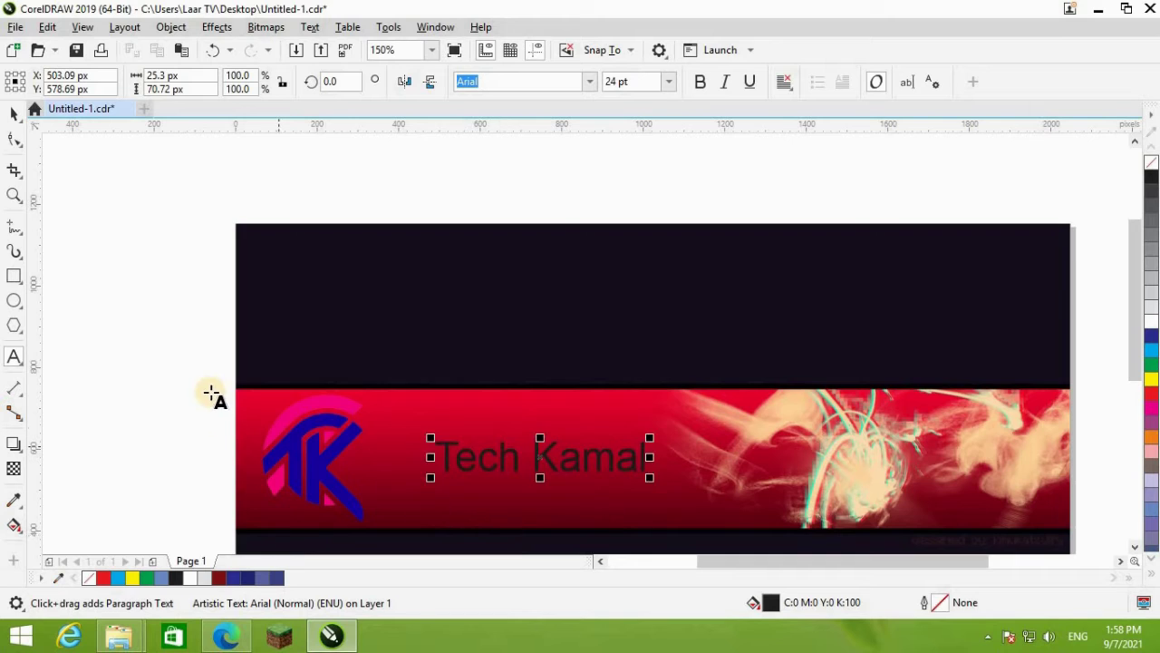
# - Set the font of the Tech Kamal text to Bebas Neue
pyautogui.click(15, 113)
pyautogui.click(588, 82)
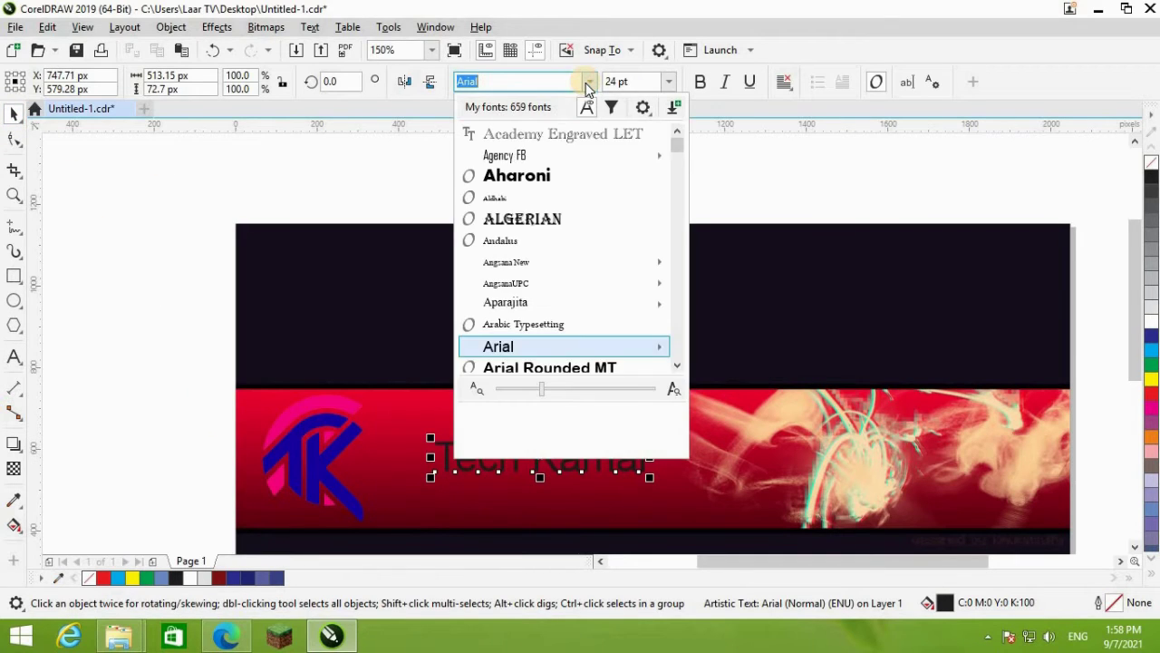
pyautogui.scroll(-2, 590, 218)
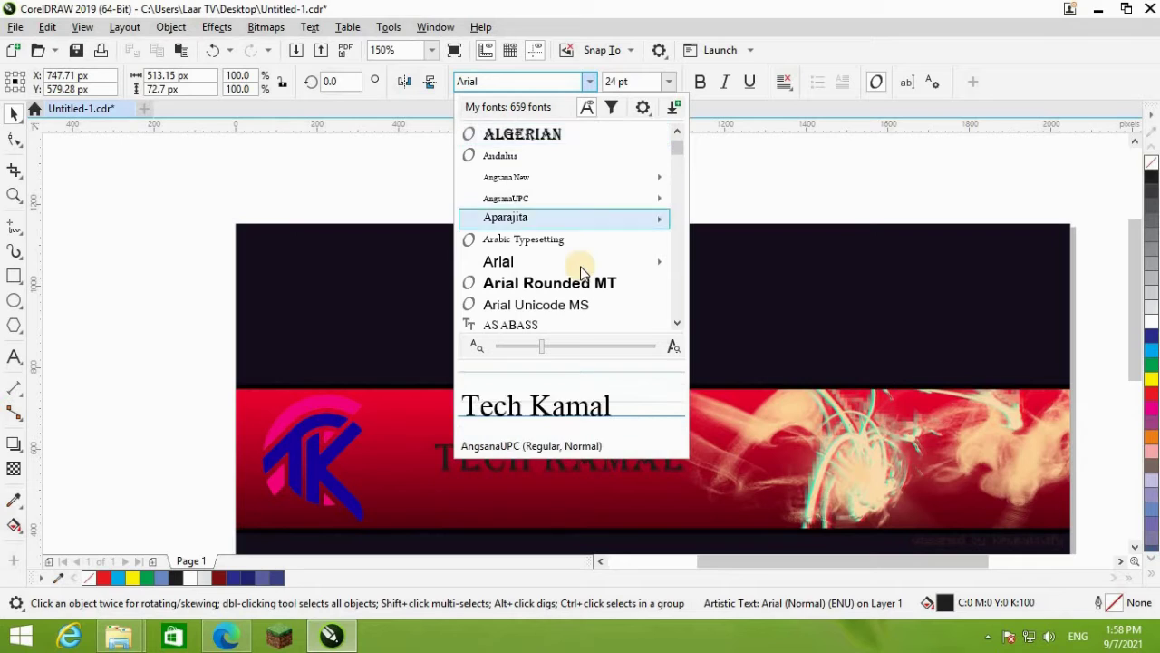
pyautogui.scroll(-2, 587, 245)
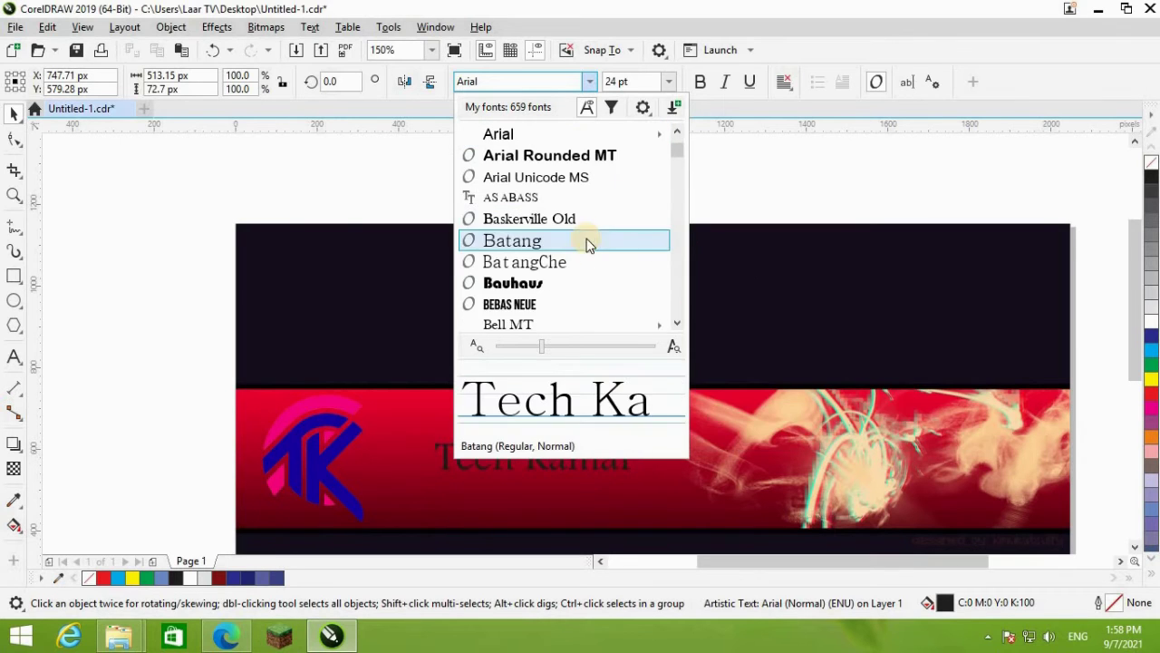
pyautogui.click(566, 305)
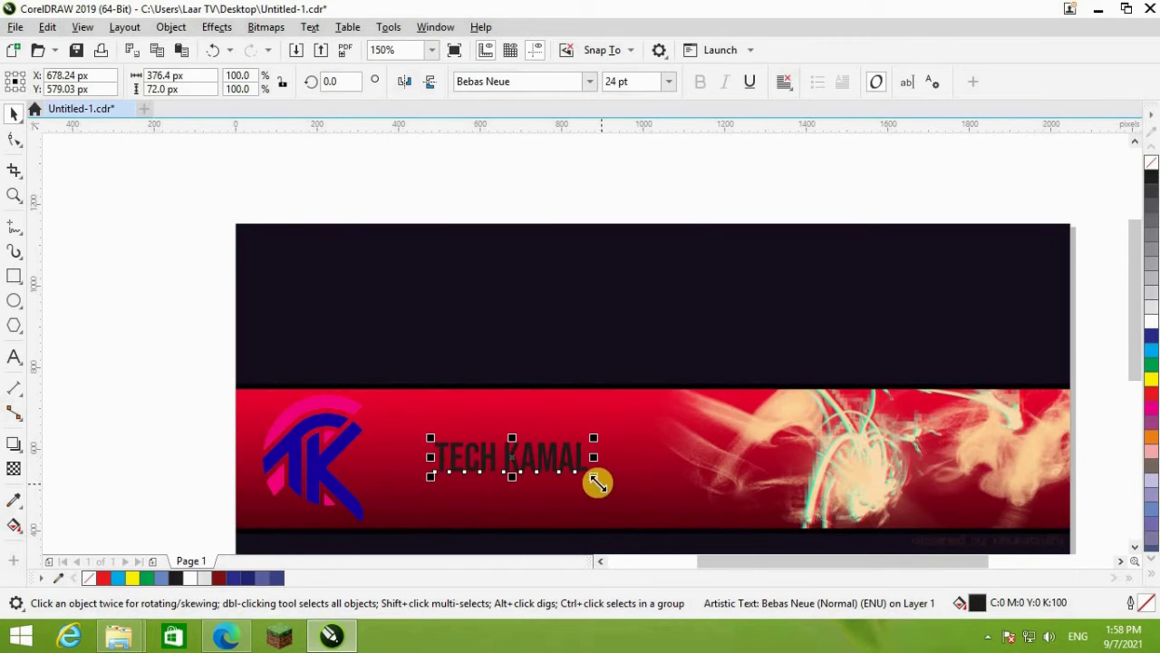
# - Enlarge the TECH KAMAL text beside the logo to about 43 pt, roughly 679 px wide, and fill it with white
pyautogui.moveTo(597, 484); pyautogui.dragTo(622, 422)
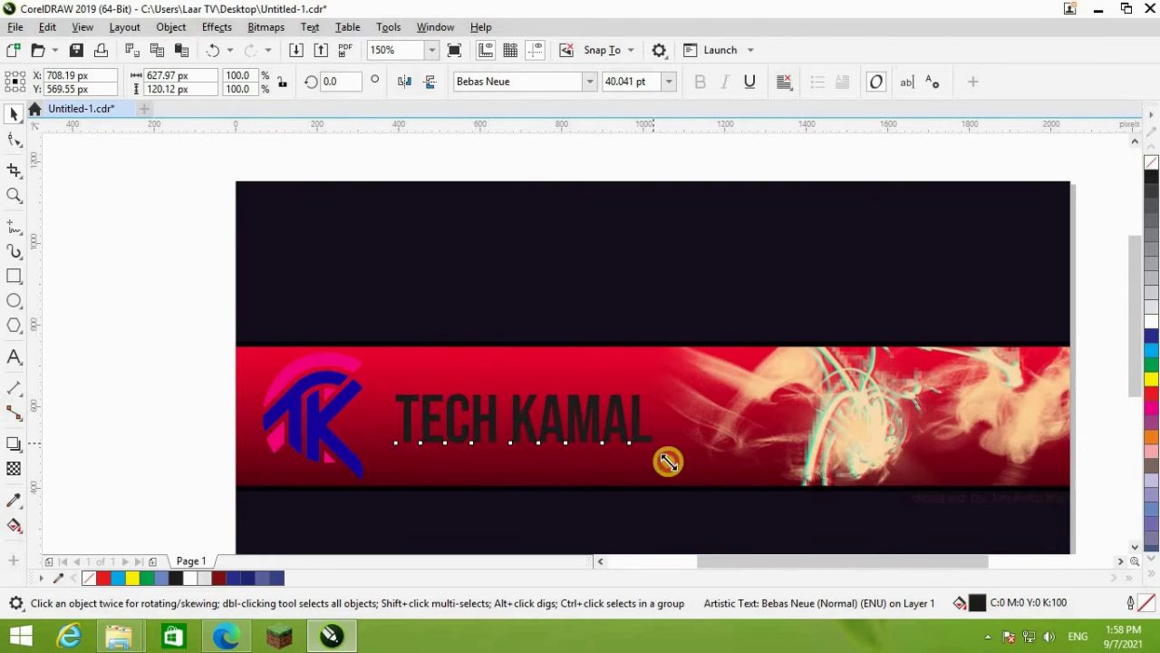
pyautogui.moveTo(668, 461); pyautogui.dragTo(674, 466)
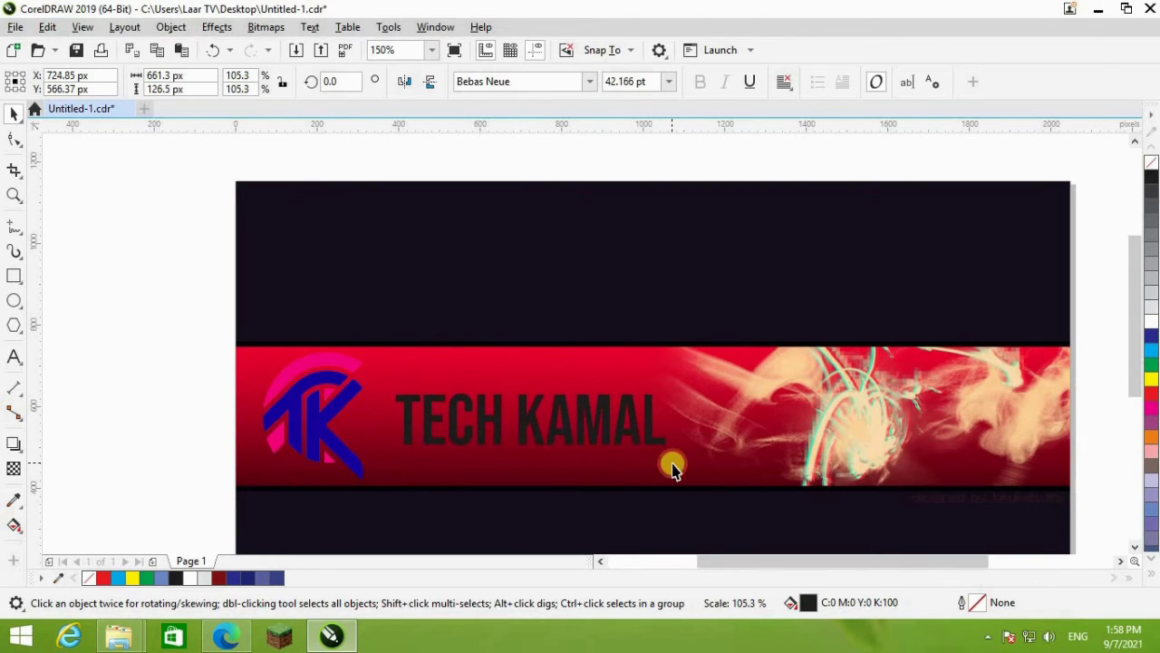
pyautogui.click(1149, 321)
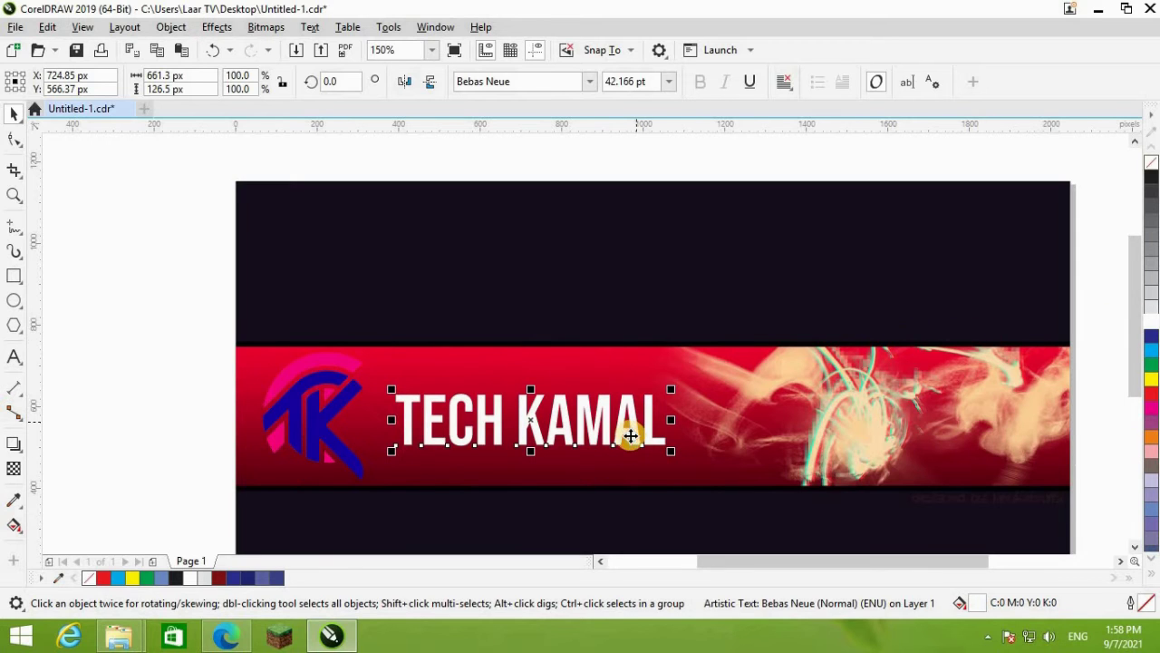
pyautogui.scroll(2, 614, 448)
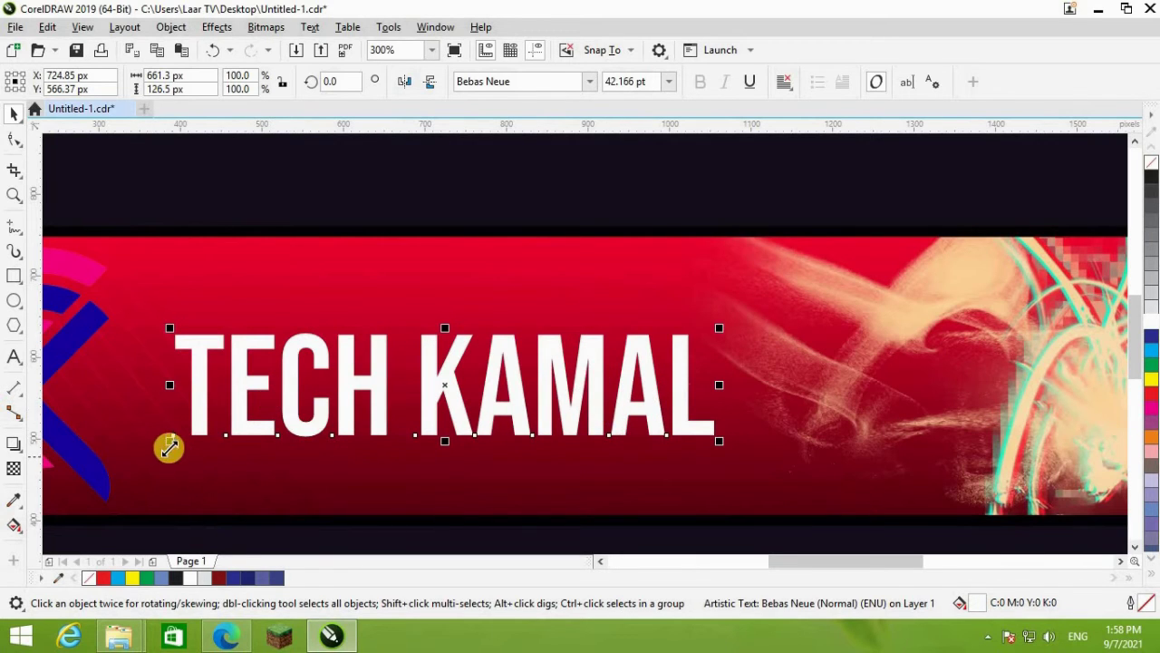
pyautogui.moveTo(169, 448); pyautogui.dragTo(151, 468)
pyautogui.scroll(-2, 285, 445)
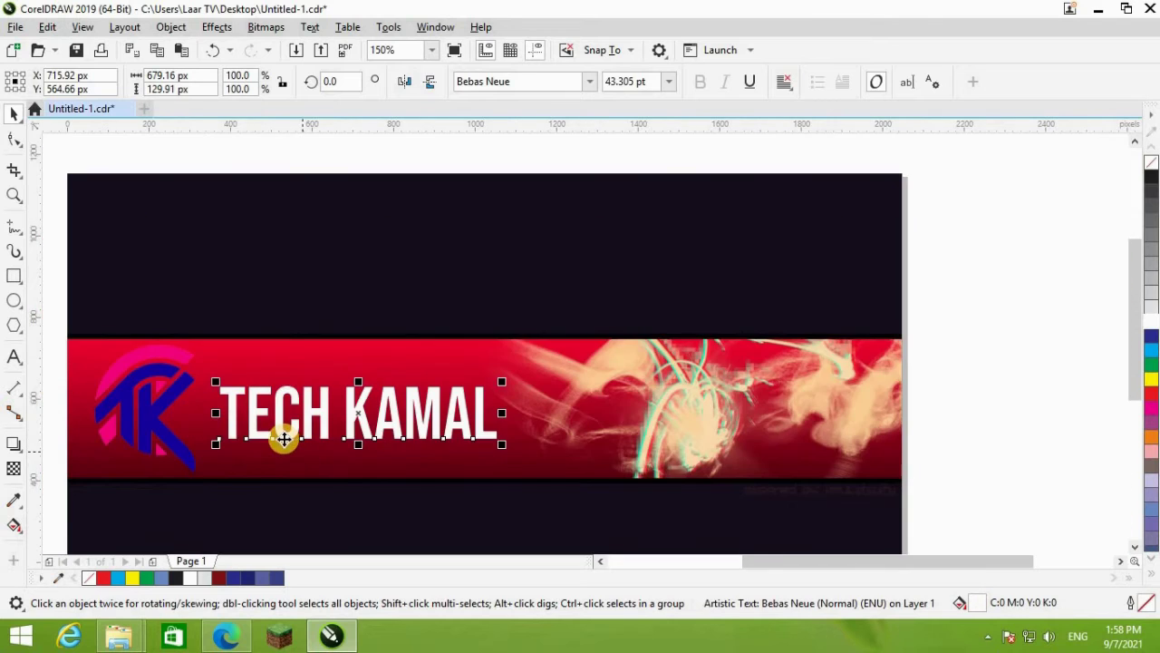
# - Apply a black perspective drop shadow from the left to the right side of the TECH KAMAL text, with opacity about 93
pyautogui.scroll(2, 285, 441)
pyautogui.scroll(-2, 285, 440)
pyautogui.scroll(2, 285, 441)
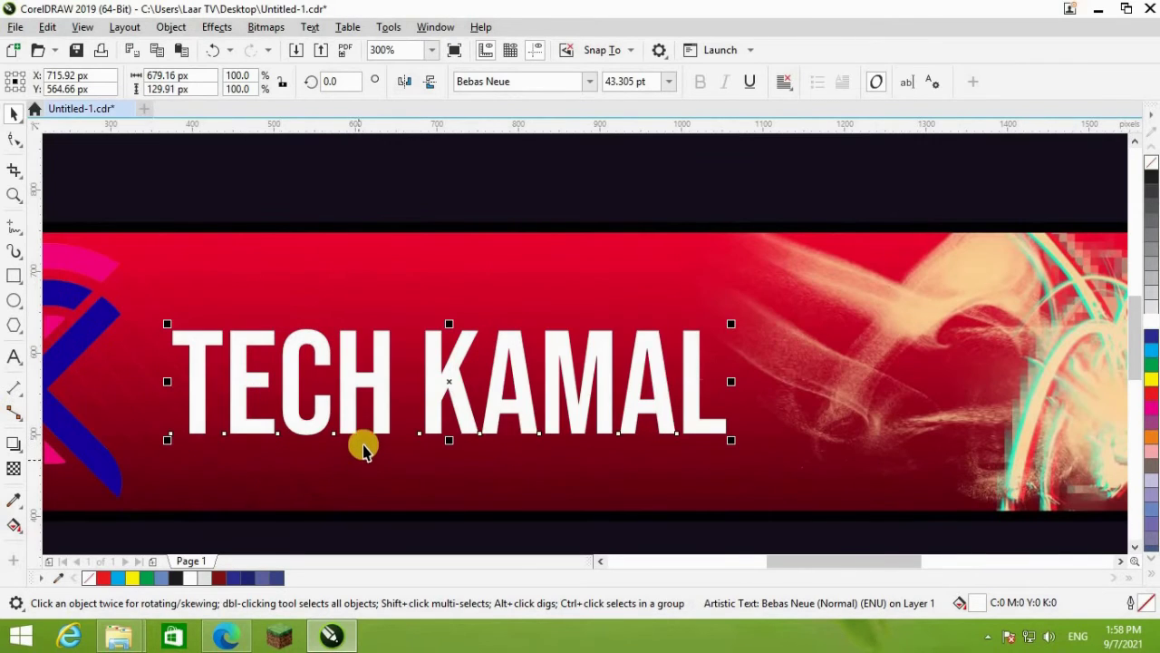
pyautogui.click(14, 444)
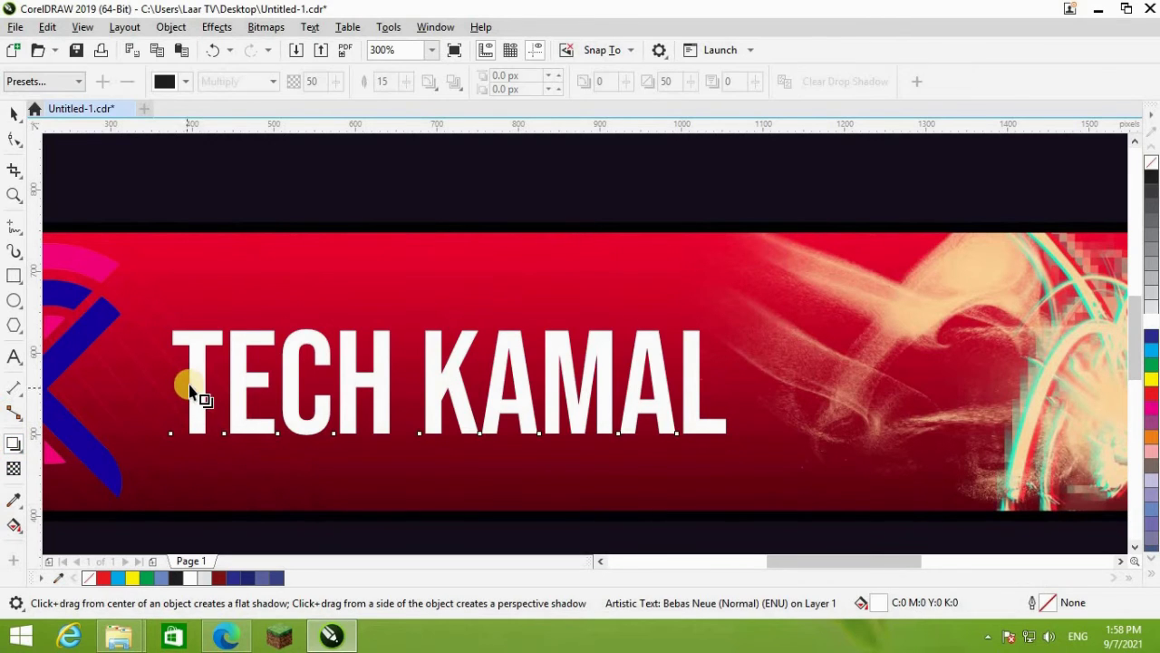
pyautogui.moveTo(177, 384); pyautogui.dragTo(726, 379)
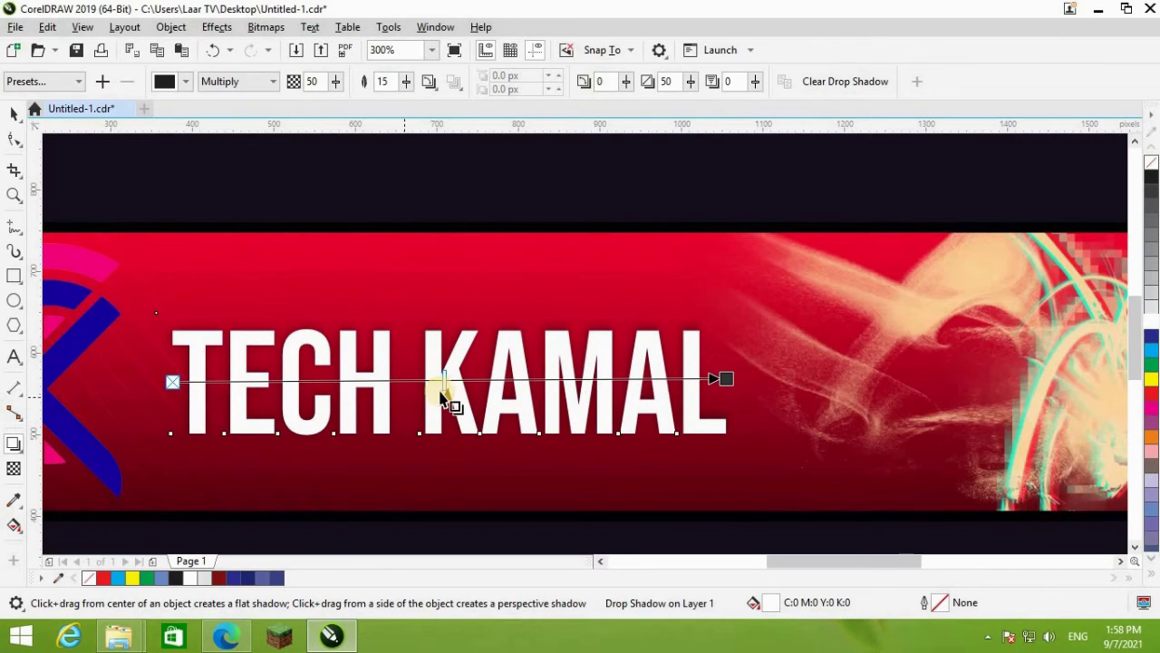
pyautogui.moveTo(442, 381); pyautogui.dragTo(678, 383)
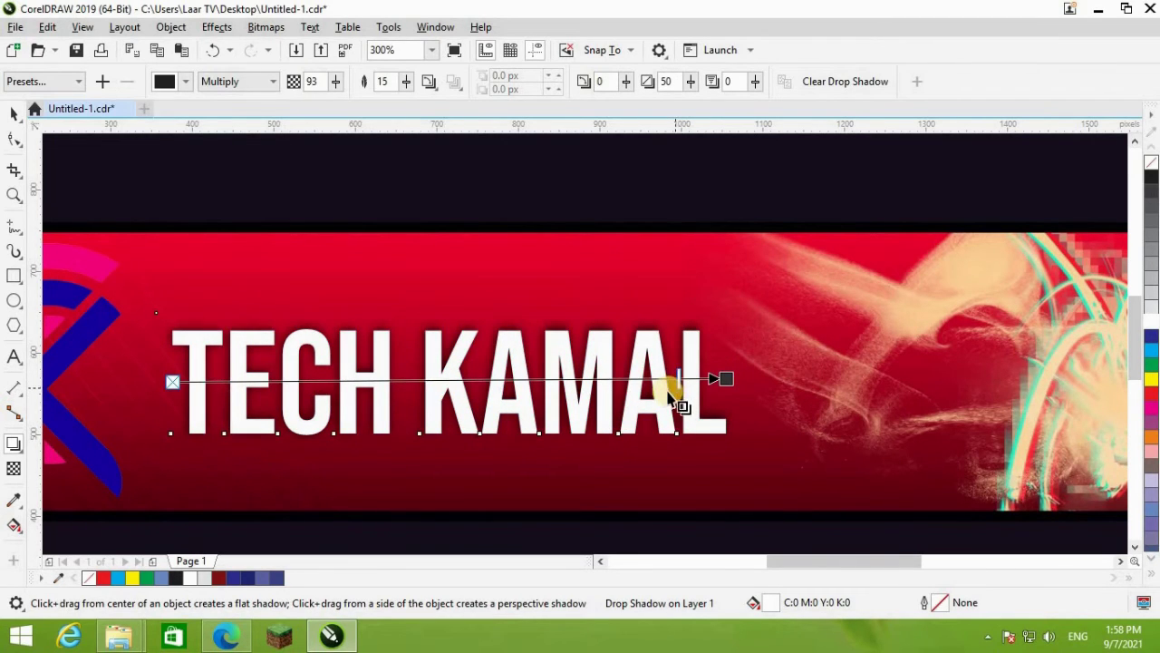
# - Raise the opacity of the text's drop shadow to about 99 and deselect the text
pyautogui.scroll(-2, 648, 413)
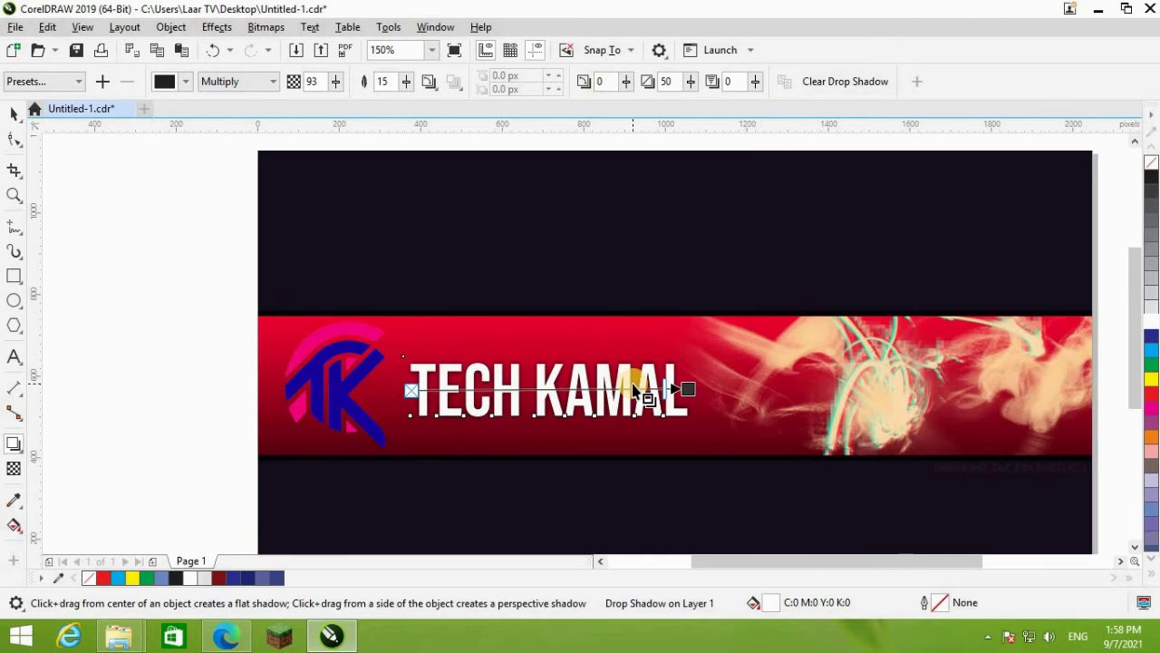
pyautogui.scroll(2, 646, 395)
pyautogui.moveTo(700, 393); pyautogui.dragTo(730, 394)
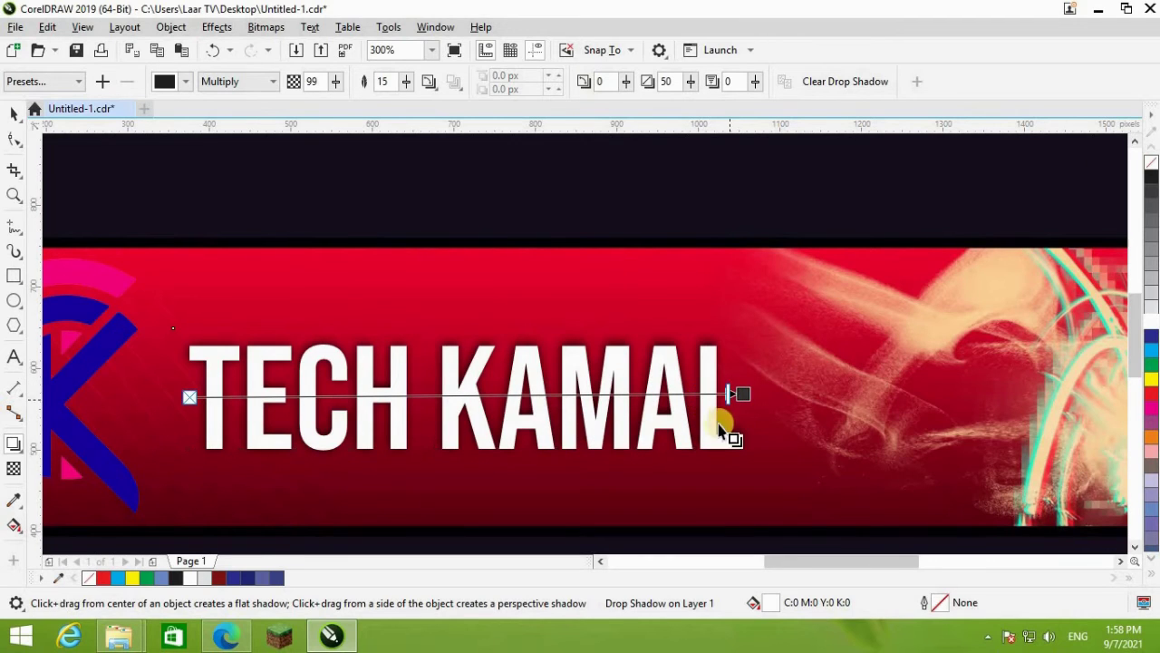
pyautogui.scroll(-2, 91, 259)
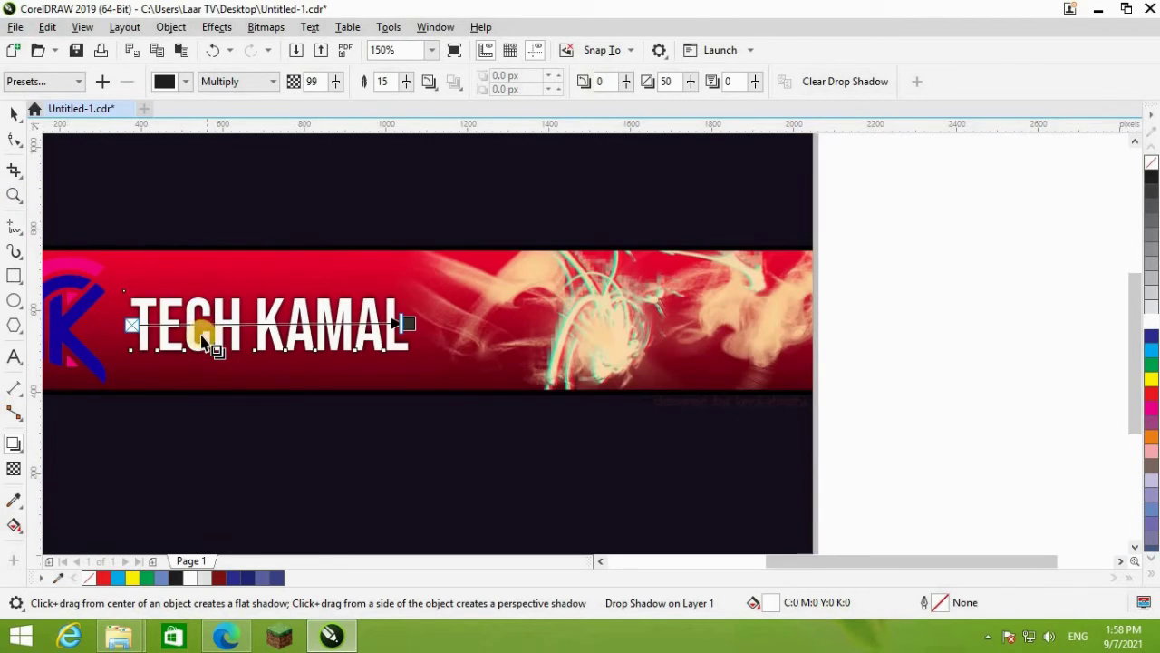
pyautogui.click(14, 112)
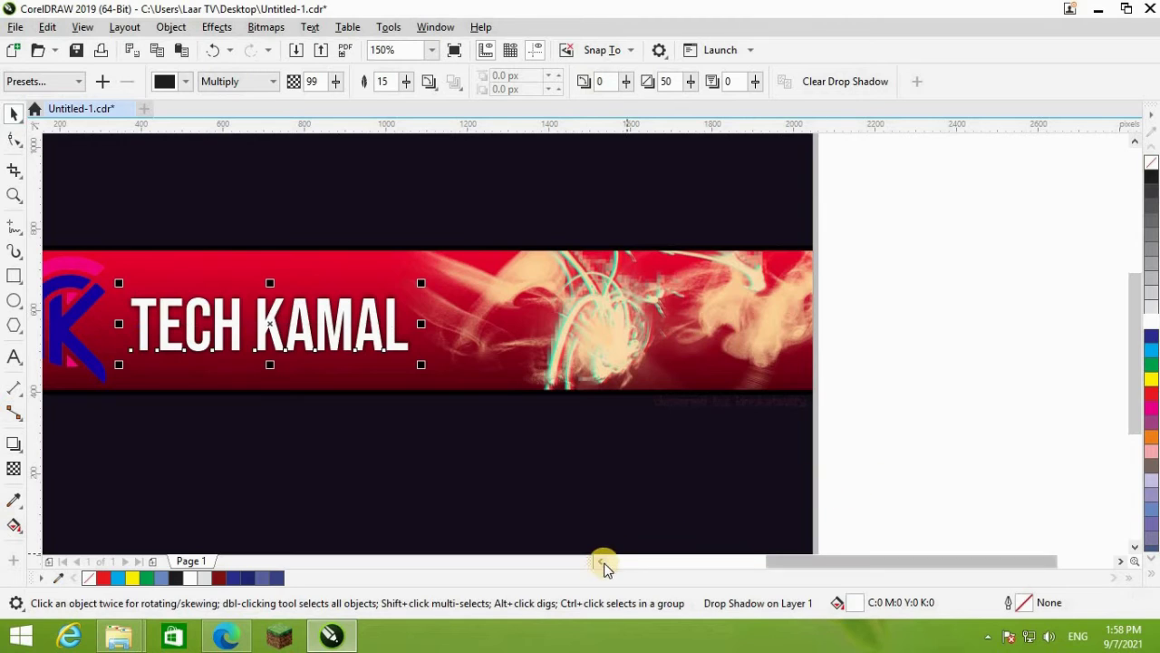
pyautogui.click(602, 562)
pyautogui.scroll(-2, 622, 520)
pyautogui.click(632, 503)
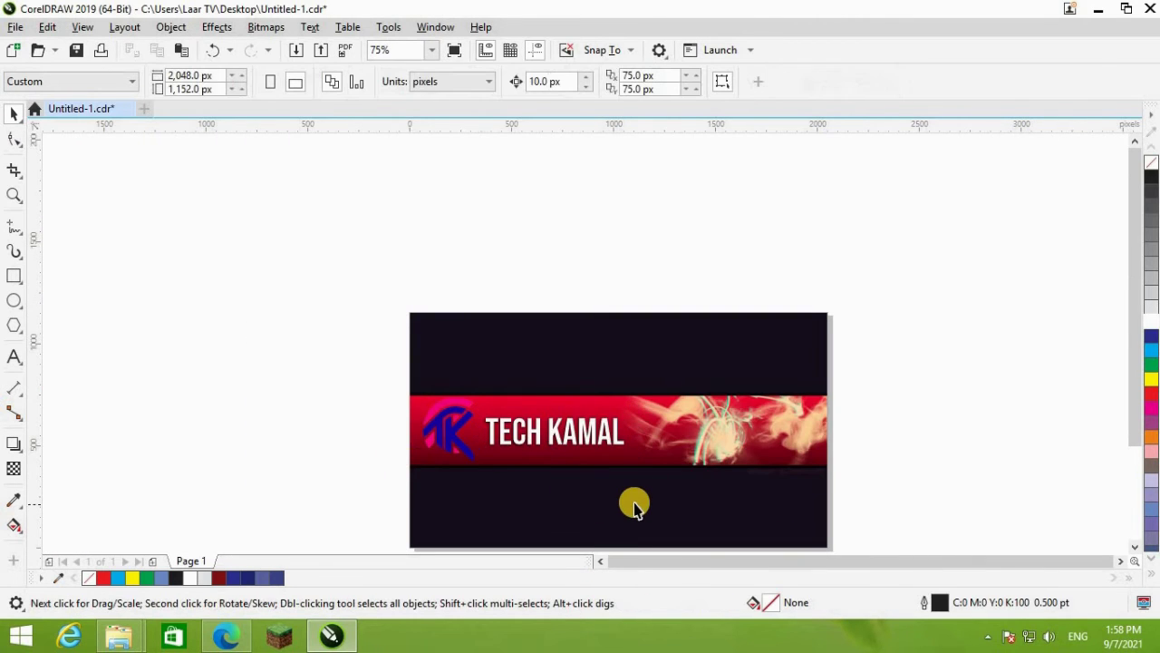
# - Examine the whole banner, checking the logo, the TECH KAMAL text and its shadow against the background
pyautogui.scroll(2, 632, 502)
pyautogui.scroll(-2, 635, 506)
pyautogui.scroll(2, 629, 514)
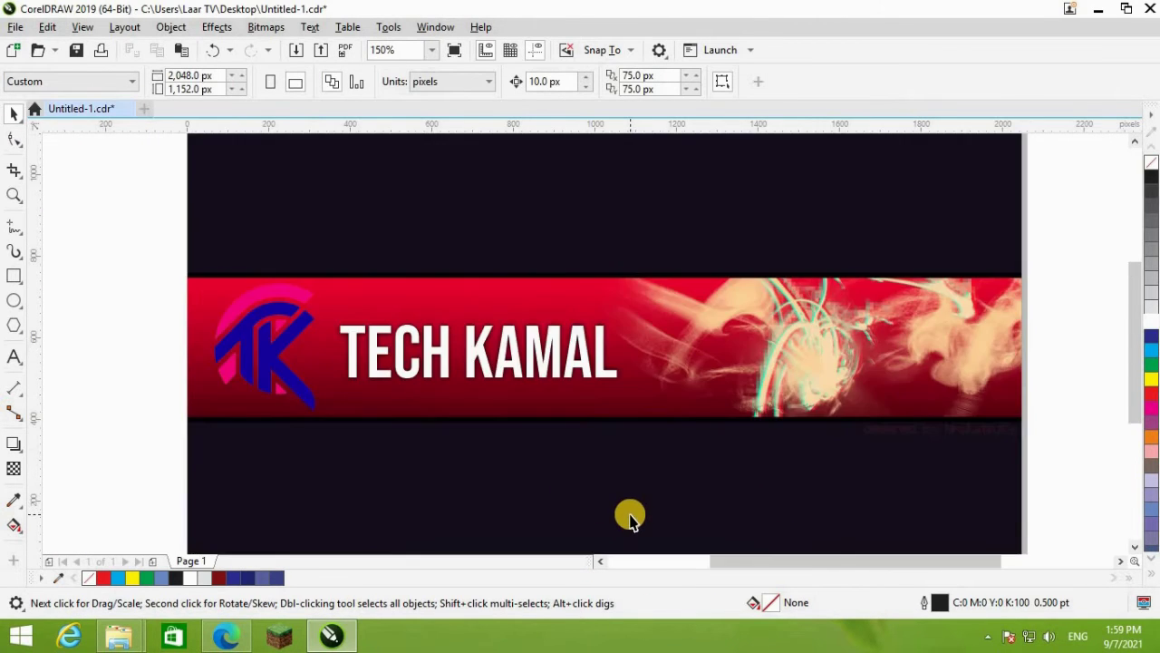
pyautogui.scroll(-2, 630, 517)
pyautogui.scroll(2, 635, 523)
pyautogui.scroll(2, 634, 526)
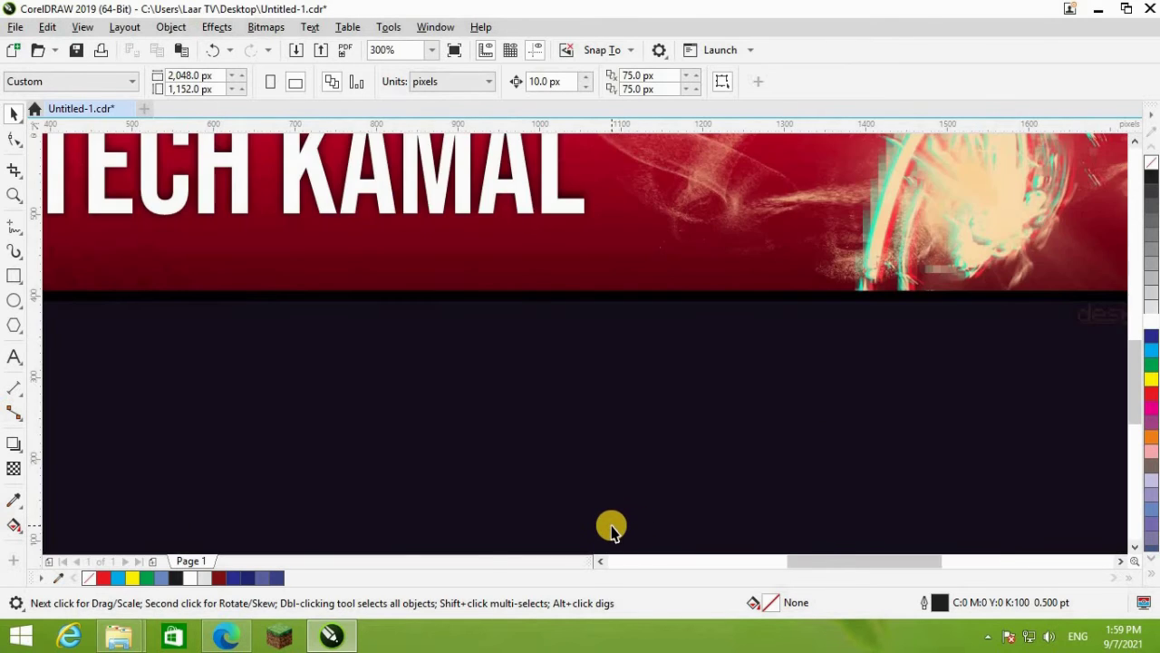
pyautogui.scroll(-4, 611, 529)
pyautogui.scroll(2, 605, 528)
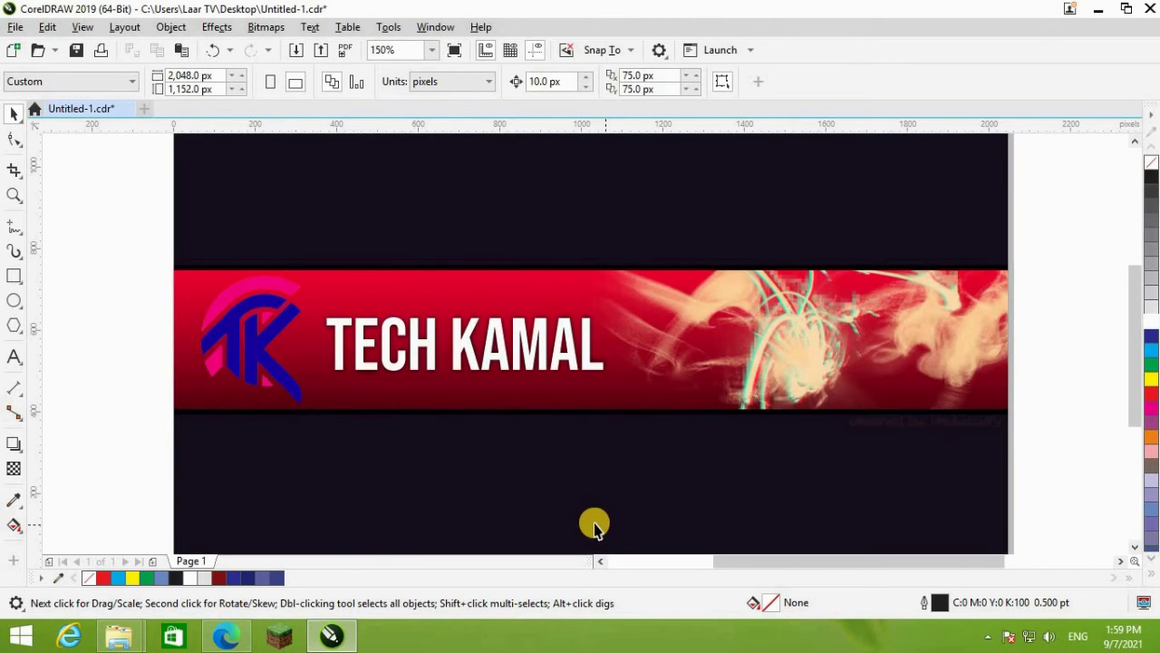
pyautogui.click(279, 392)
pyautogui.scroll(-2, 544, 497)
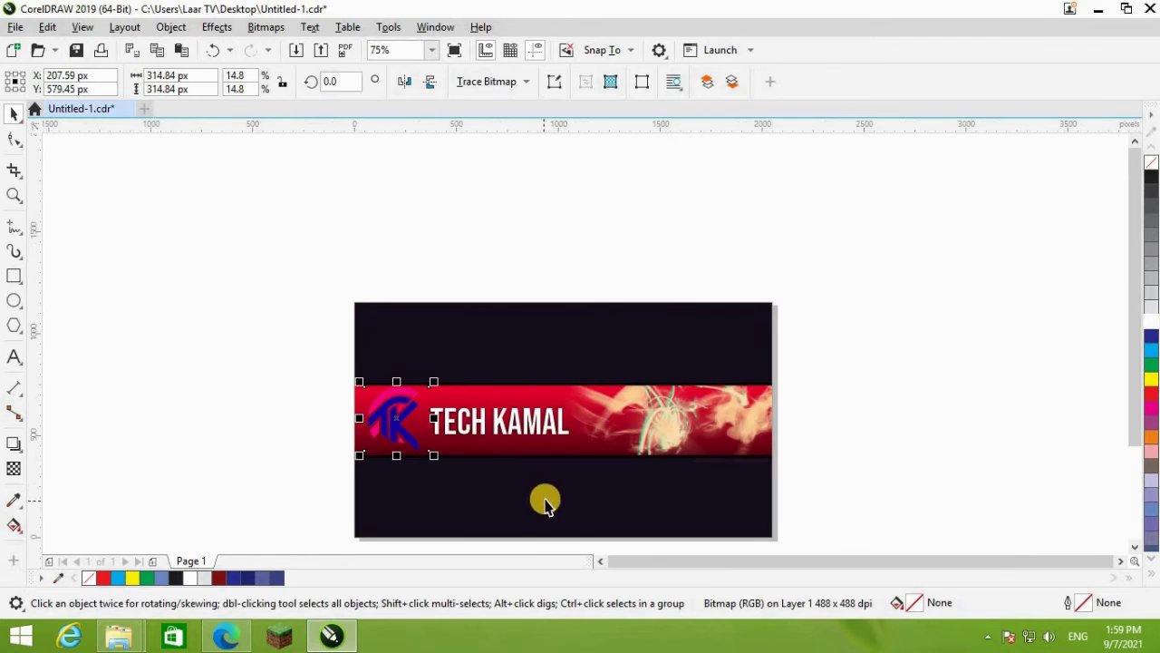
pyautogui.scroll(2, 606, 499)
pyautogui.click(893, 458)
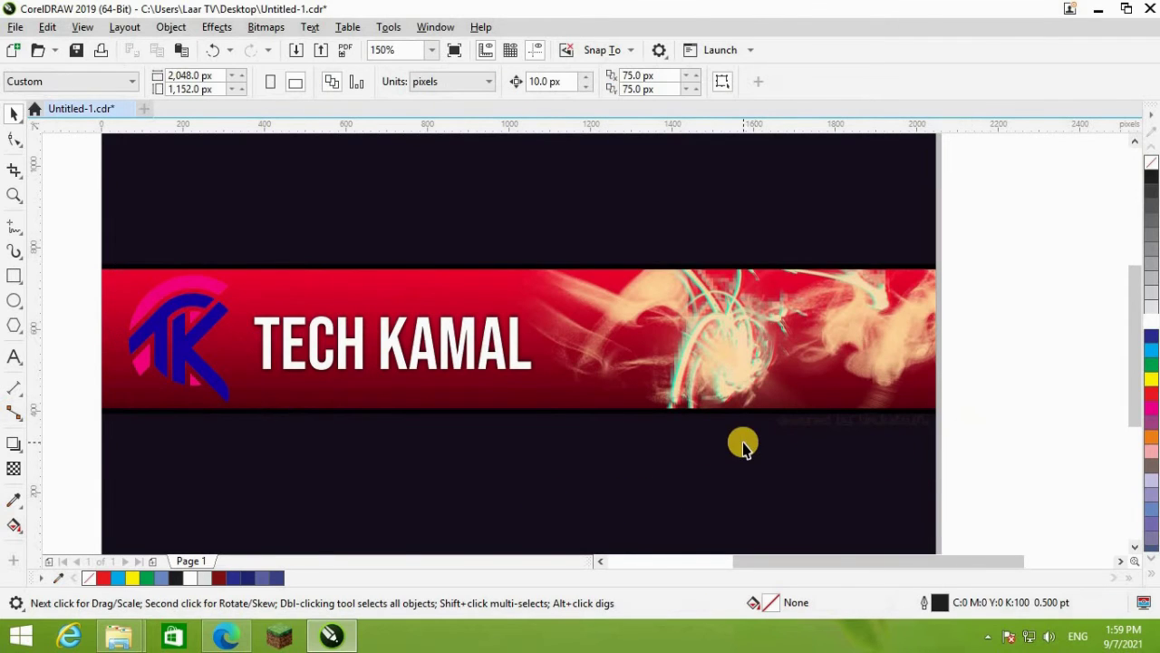
pyautogui.scroll(2, 880, 445)
pyautogui.scroll(-4, 775, 473)
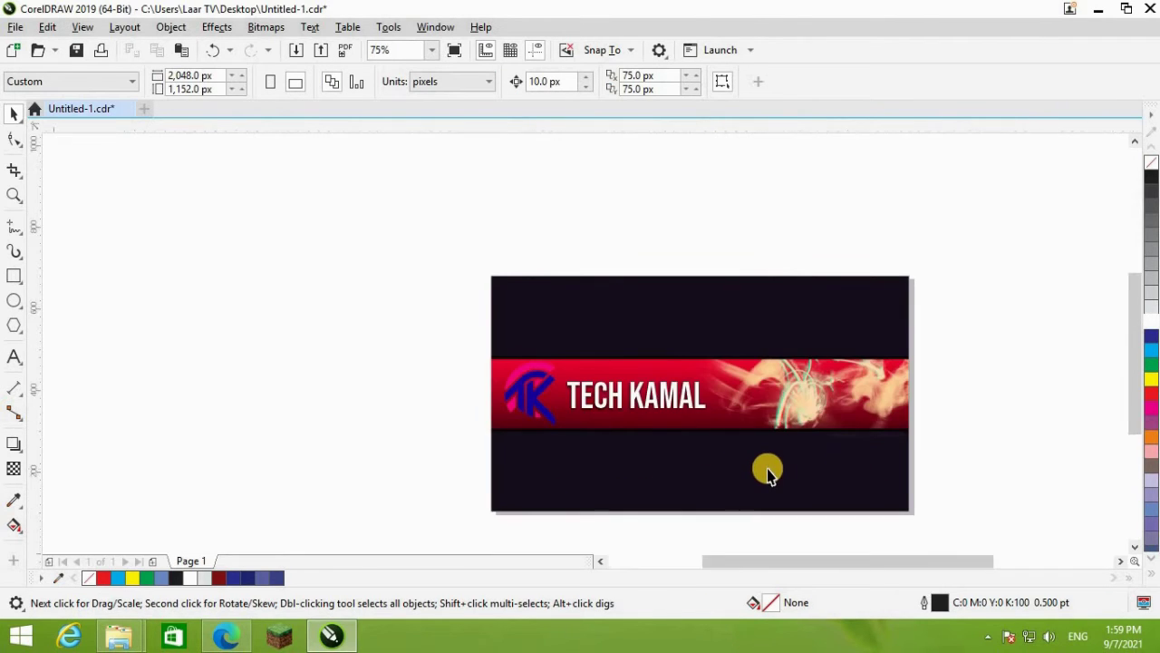
pyautogui.scroll(2, 776, 476)
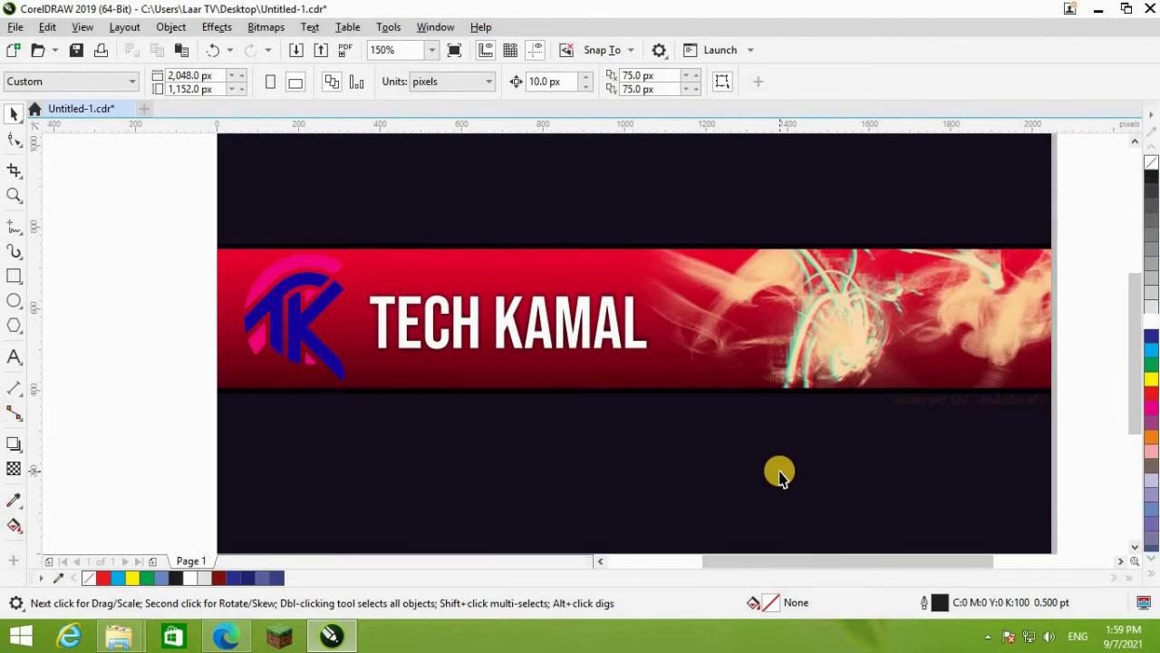
# - Export the design to the Desktop as a JPEG named ytart, accepting the current CMYK, High 80% quality settings
pyautogui.click(16, 26)
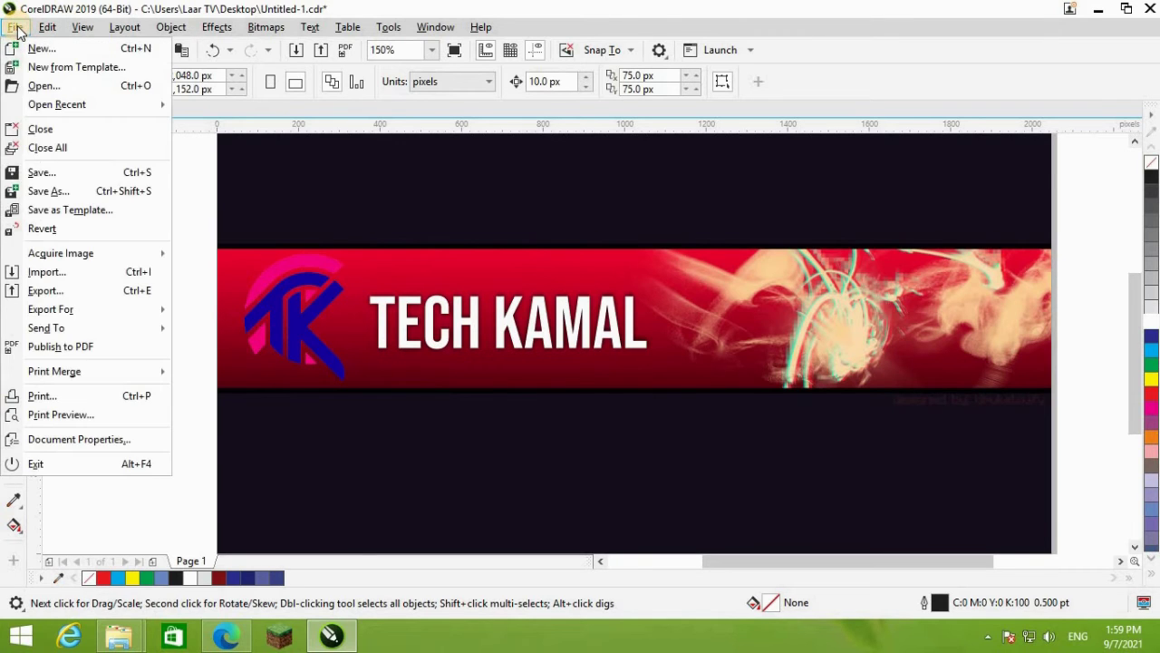
pyautogui.click(66, 291)
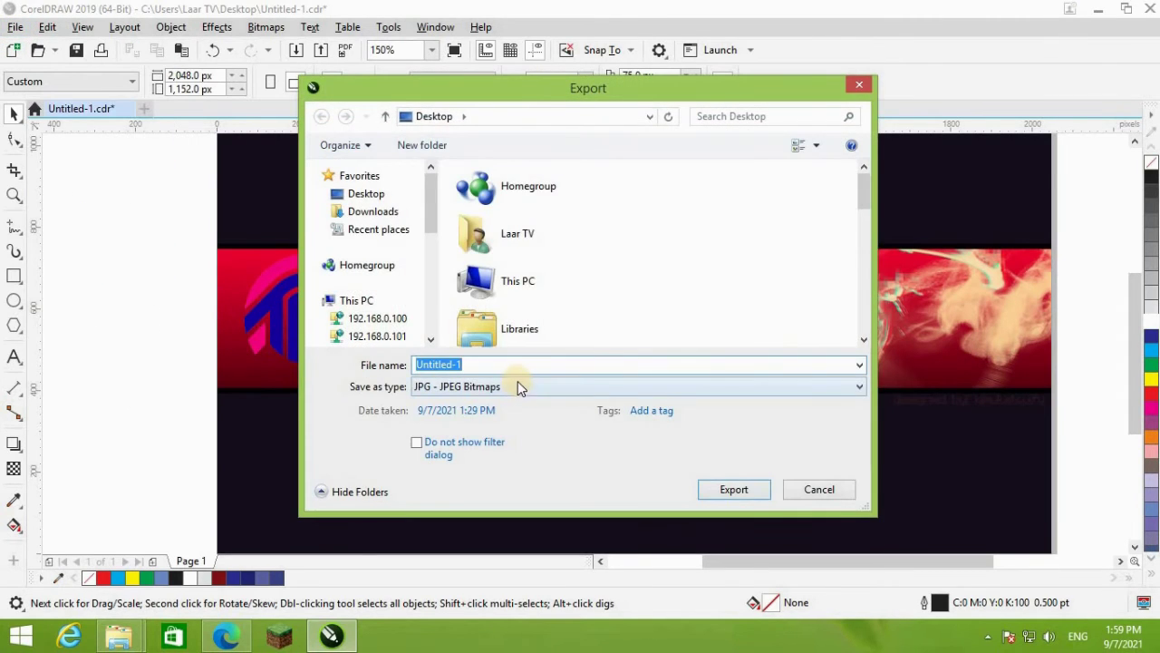
pyautogui.write('y')
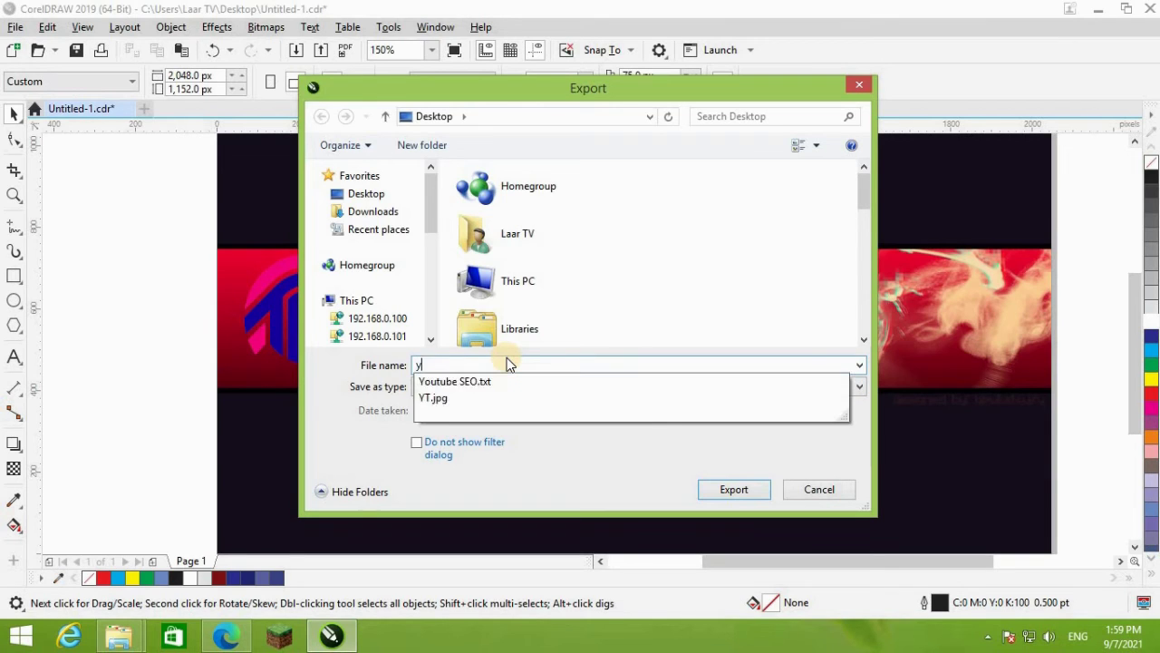
pyautogui.write('tart')
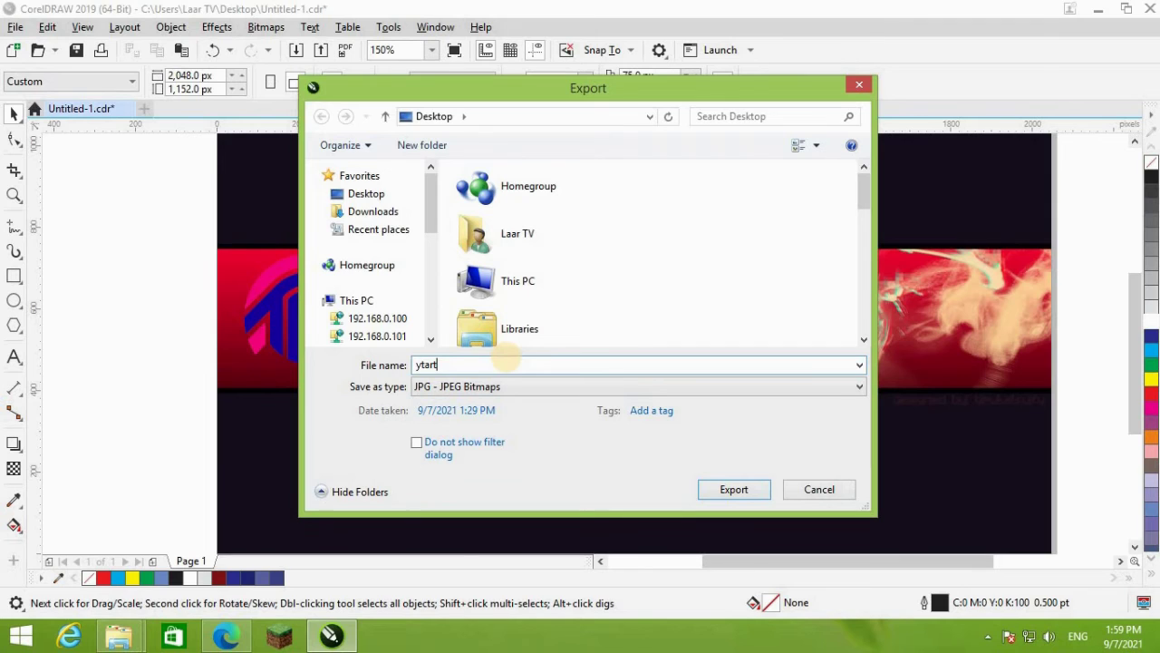
pyautogui.press('Return')
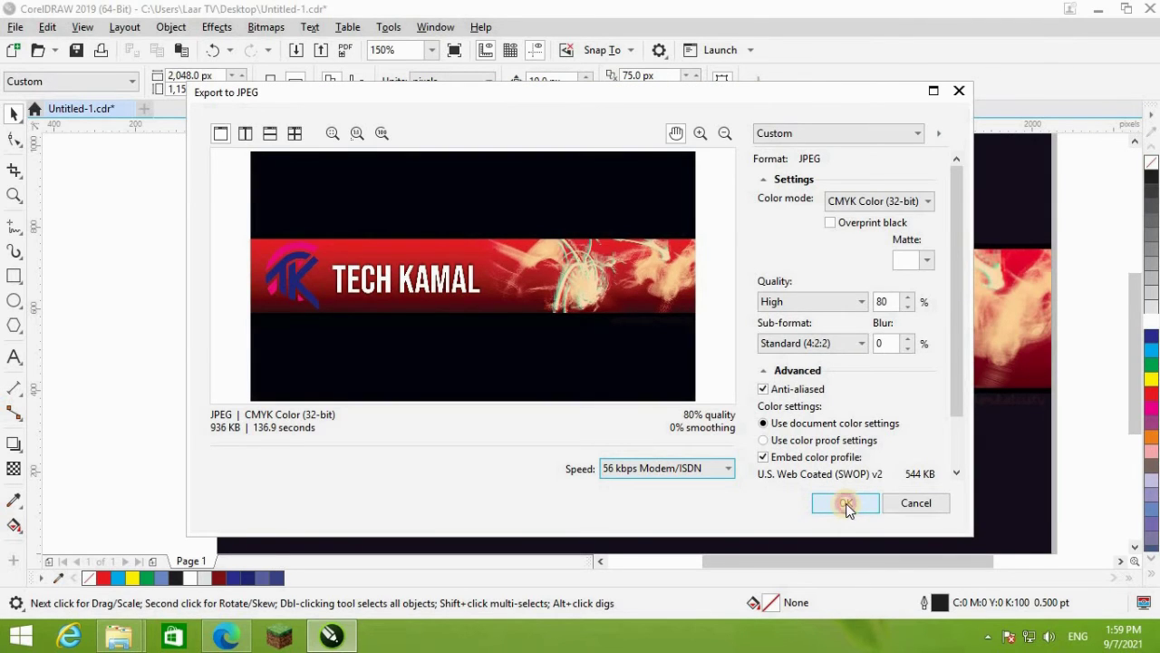
pyautogui.click(846, 504)
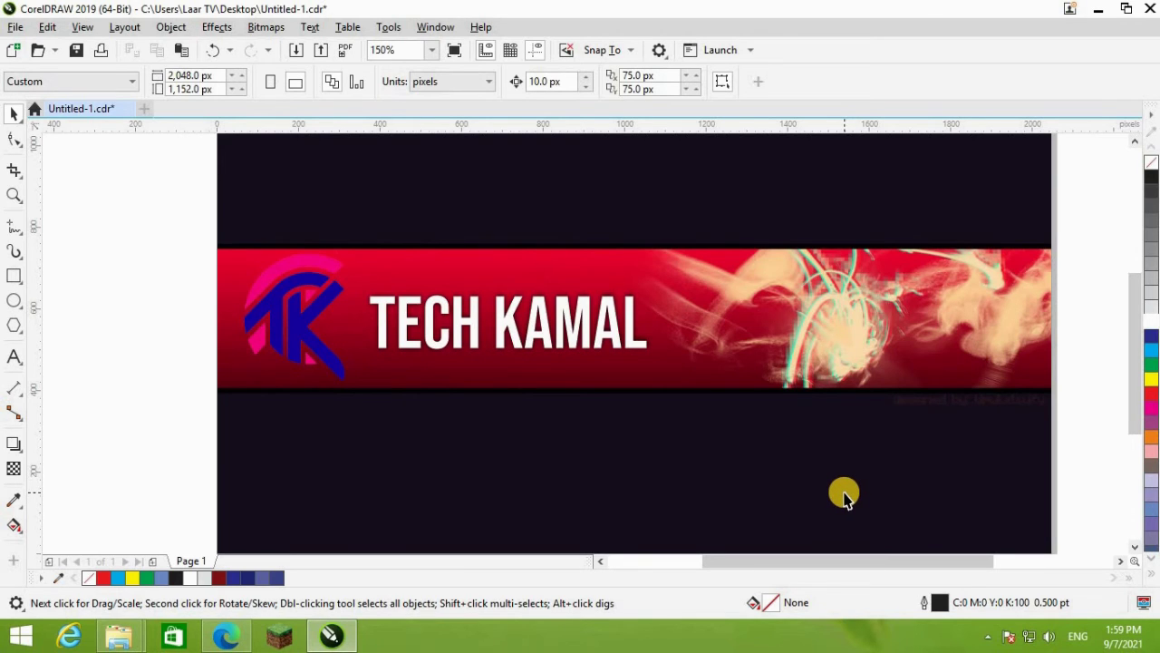
pyautogui.scroll(-2, 845, 490)
pyautogui.scroll(2, 847, 482)
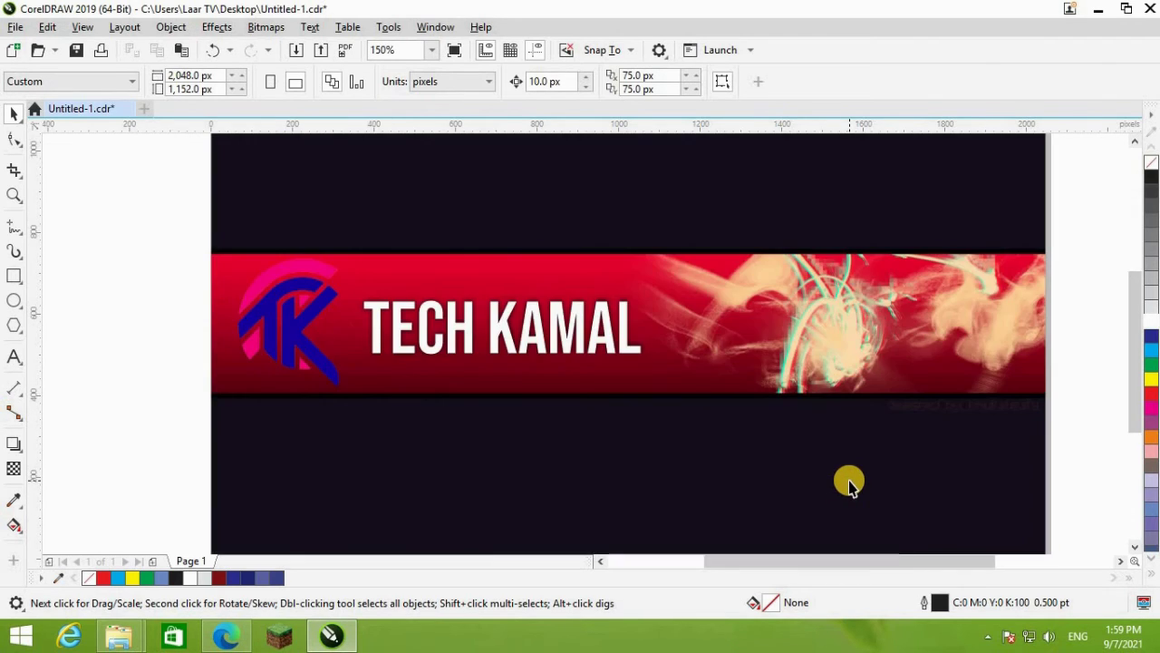